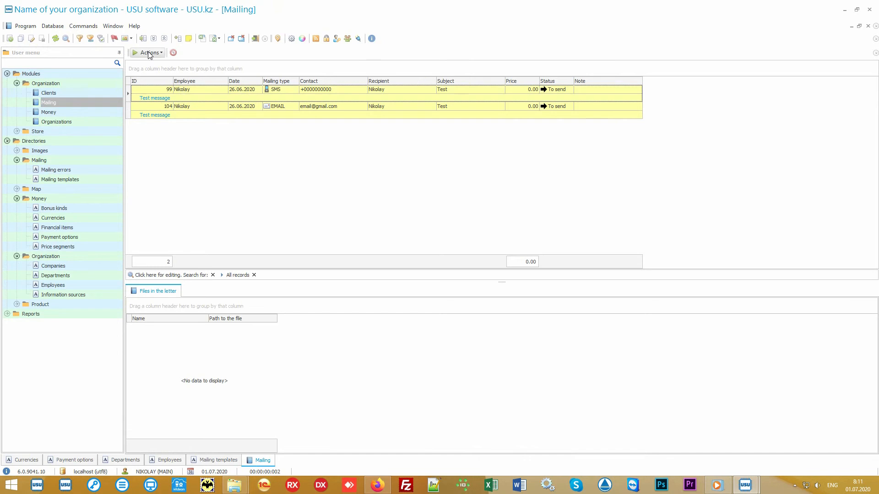
pyautogui.click(149, 53)
pyautogui.click(168, 64)
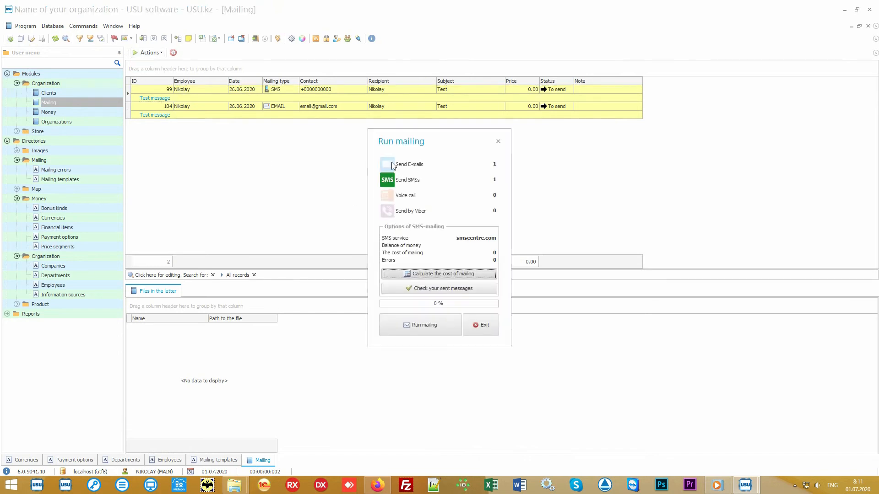
pyautogui.click(394, 165)
pyautogui.click(389, 198)
pyautogui.click(435, 210)
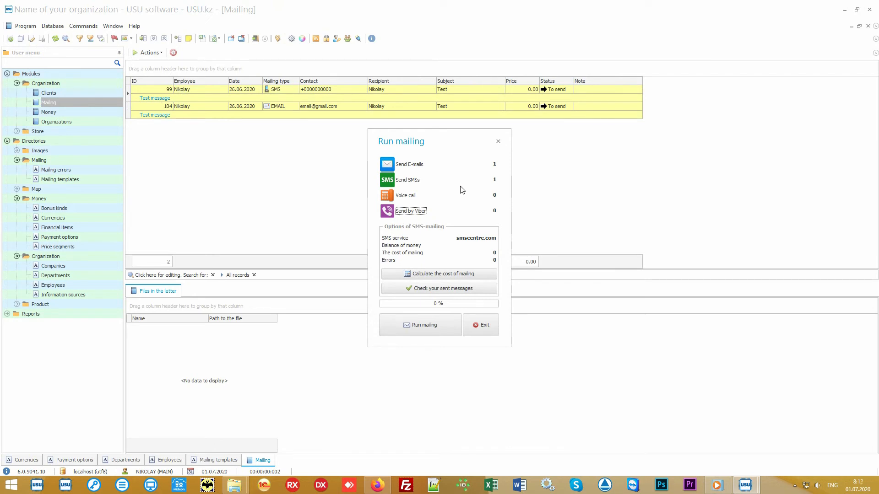
pyautogui.click(407, 195)
pyautogui.click(408, 195)
pyautogui.click(409, 197)
pyautogui.click(409, 198)
pyautogui.click(483, 324)
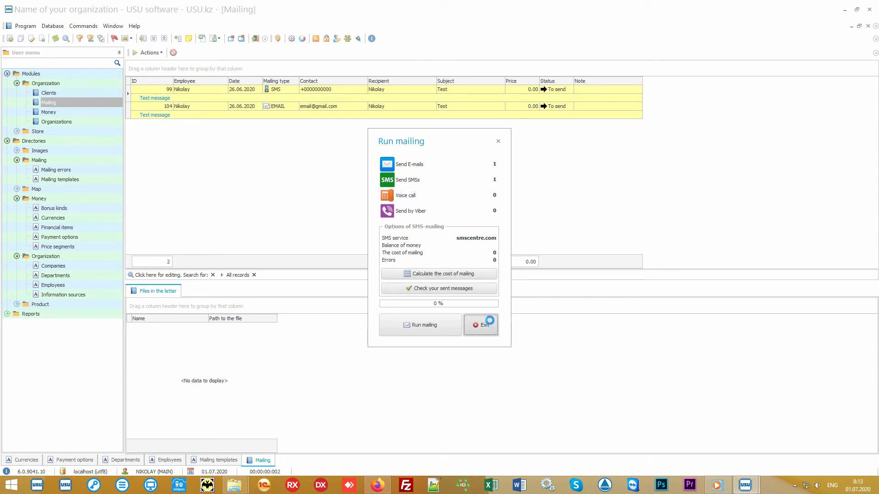
# Select message records 99 (SMS) and 104 (e-mail) and the recipient of record 104
pyautogui.click(359, 88)
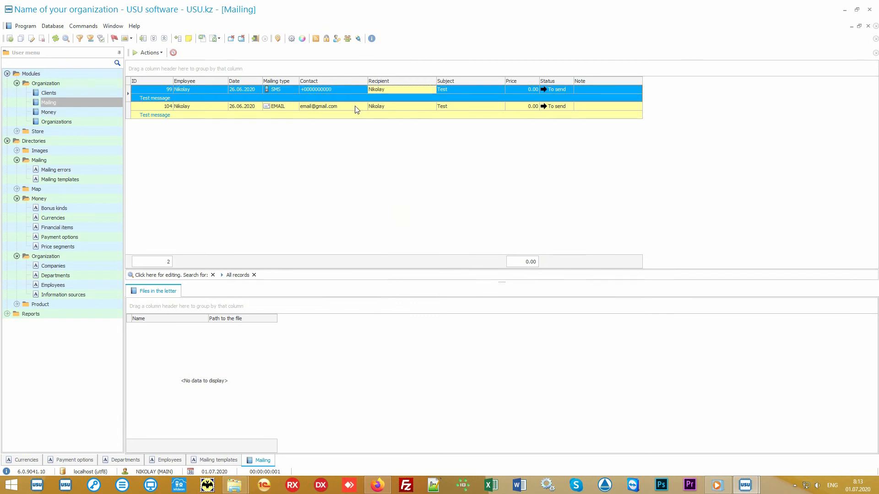
pyautogui.click(362, 109)
pyautogui.click(413, 108)
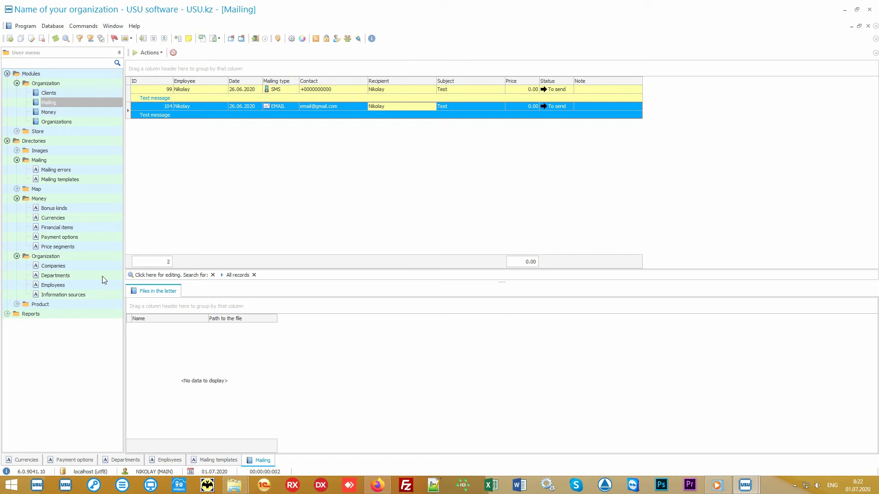
# Open the Product names directory under Directories > Product and select Some product, which shows its teddy-bear picture
pyautogui.doubleClick(70, 301)
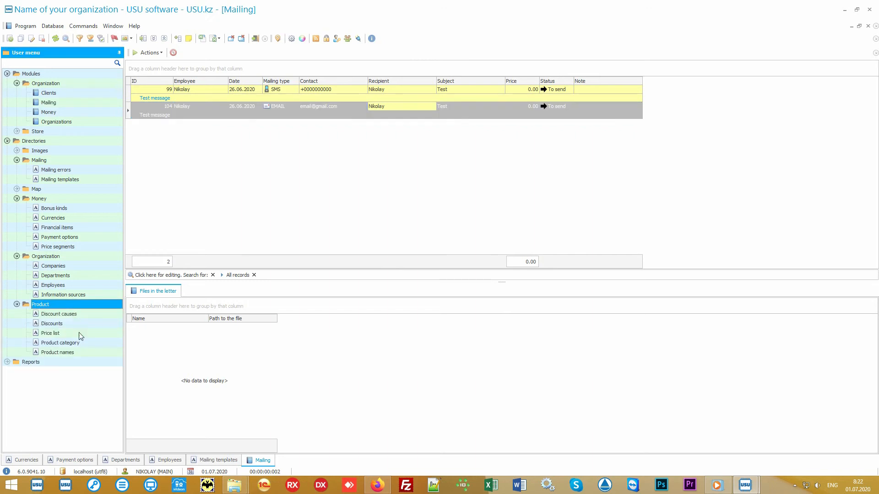
pyautogui.click(87, 353)
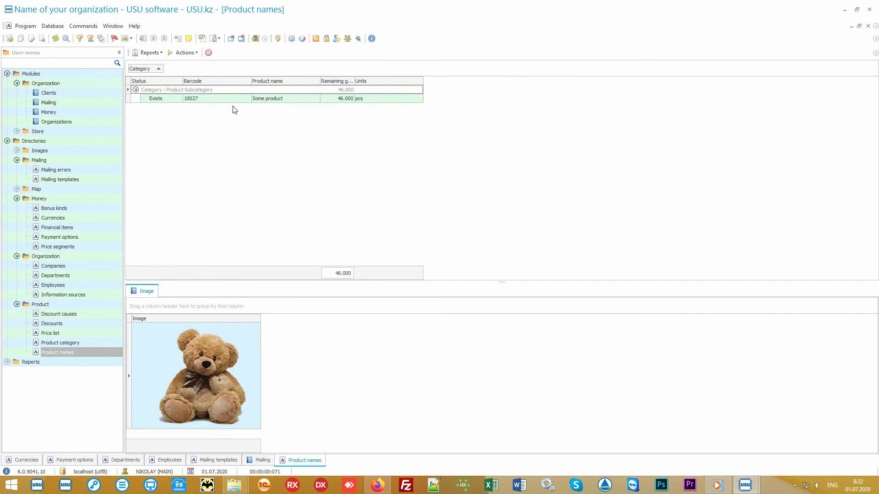
pyautogui.click(237, 100)
pyautogui.click(302, 99)
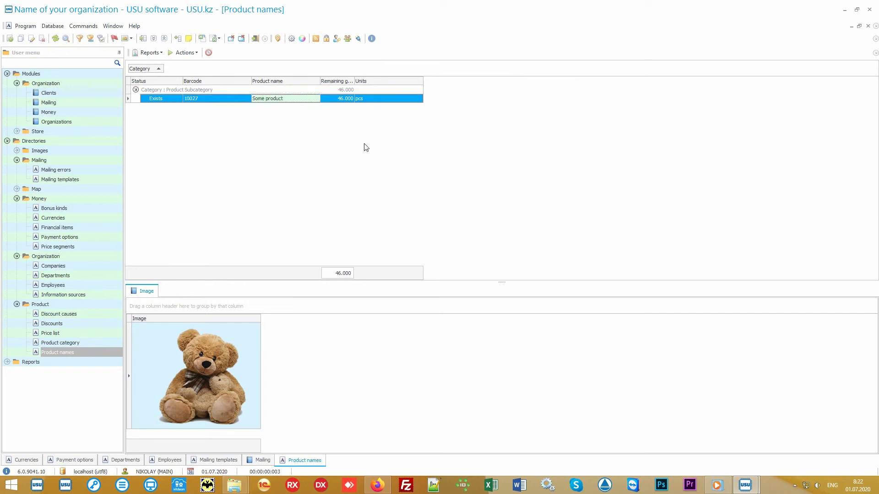
# Start an import into Product names, cancel and quit it, then open Product names.xlsx from the desktop
pyautogui.rightClick(341, 130)
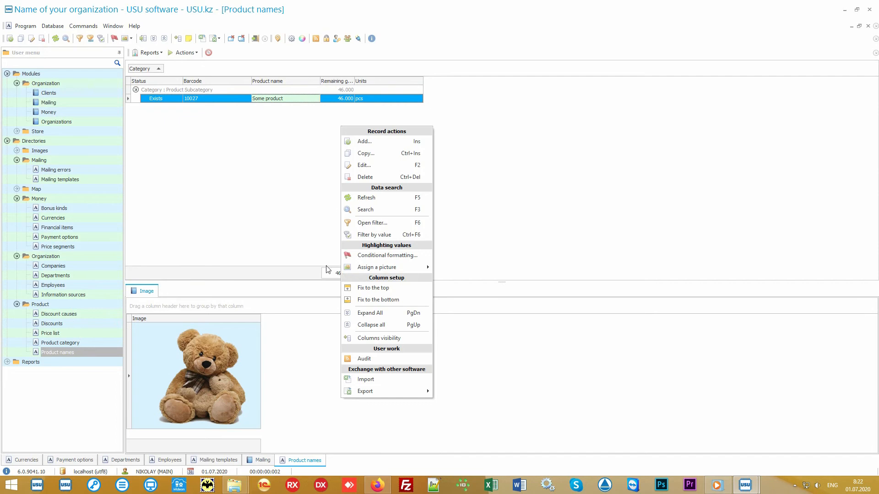
pyautogui.click(396, 382)
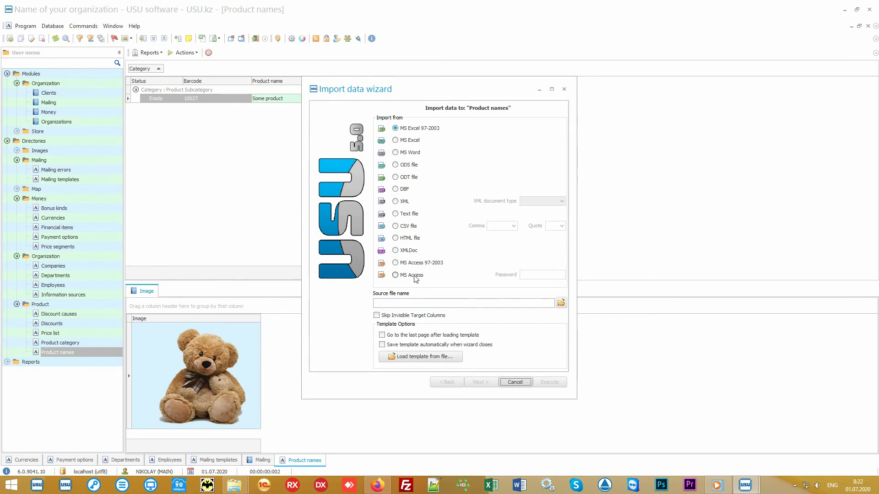
pyautogui.click(517, 385)
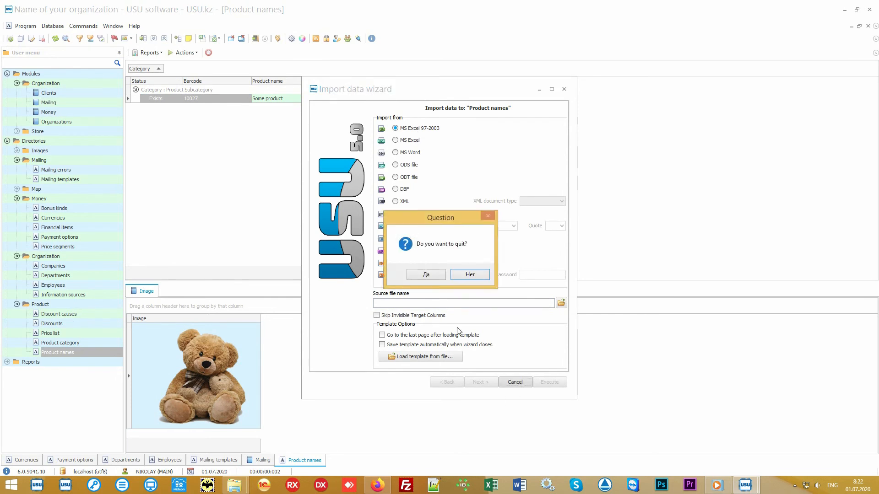
pyautogui.click(435, 276)
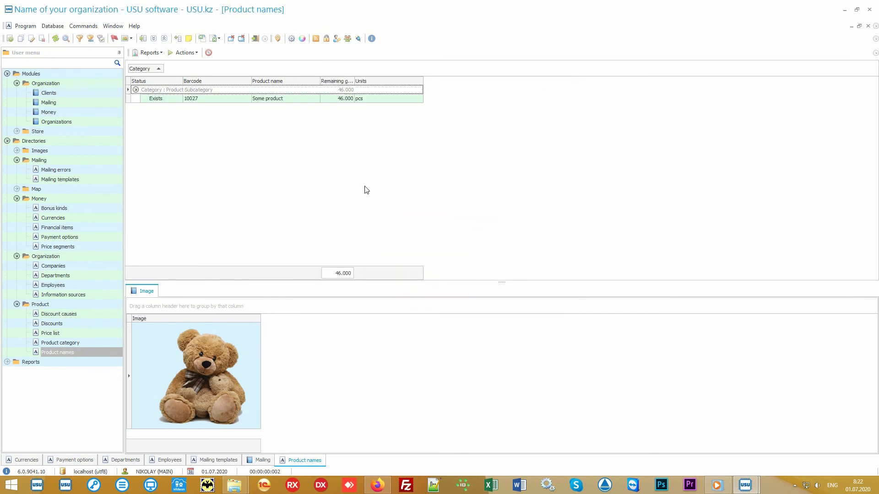
pyautogui.click(844, 9)
pyautogui.doubleClick(440, 252)
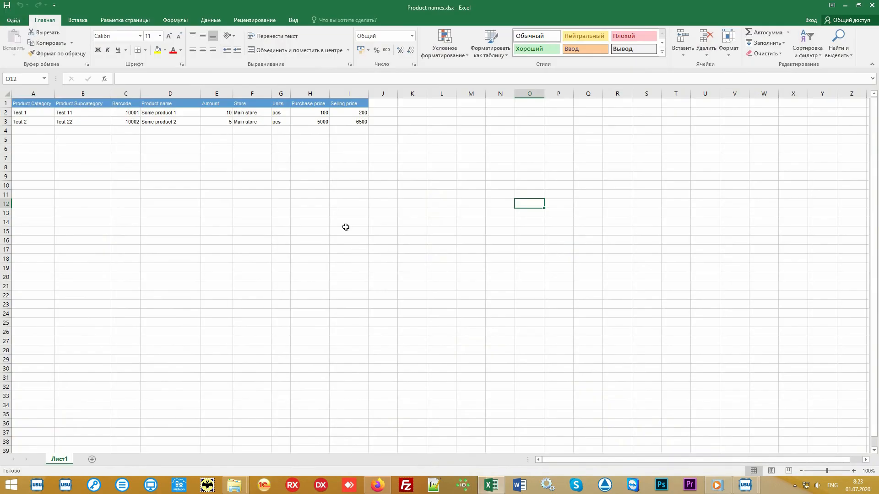
# Review the Excel product table A1:I3, highlighting columns A, B, C and D–I, then deselect
pyautogui.moveTo(348, 122); pyautogui.dragTo(35, 98)
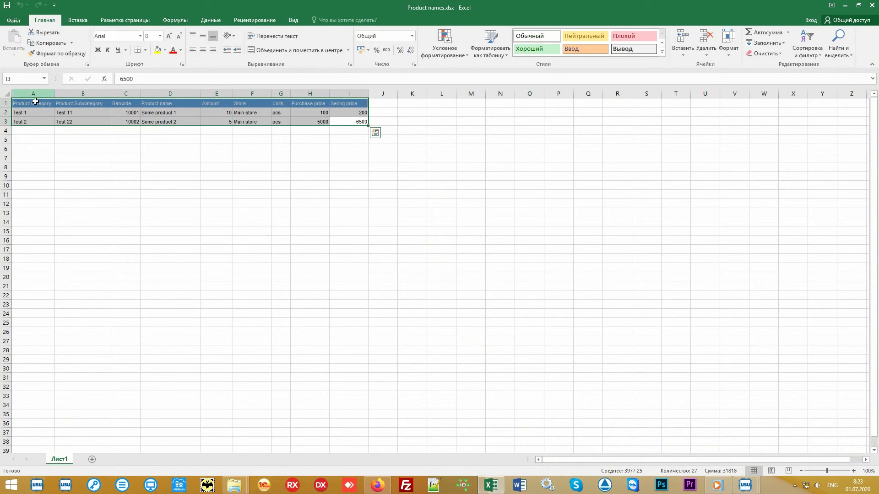
pyautogui.click(46, 93)
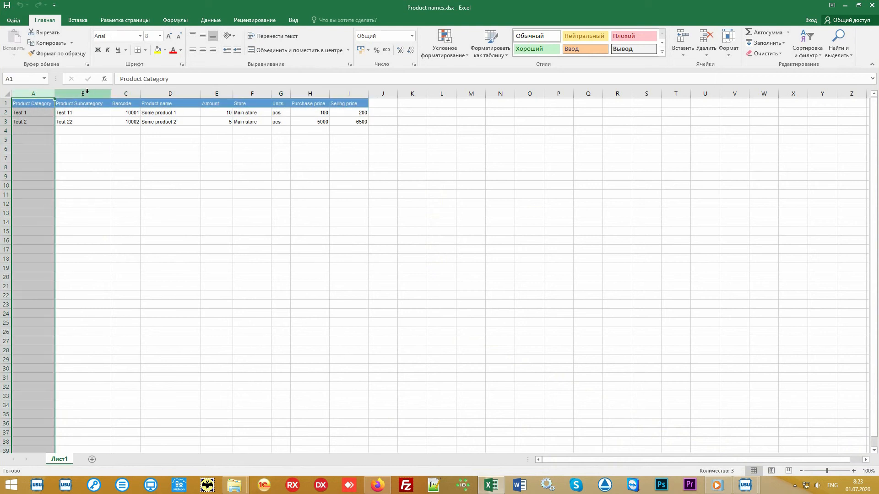
pyautogui.click(87, 91)
pyautogui.click(126, 91)
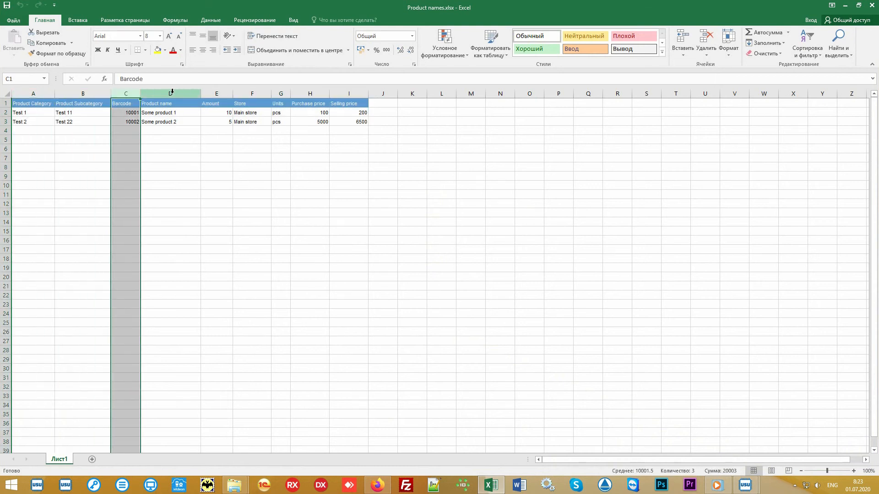
pyautogui.moveTo(172, 92); pyautogui.dragTo(365, 126)
pyautogui.click(429, 189)
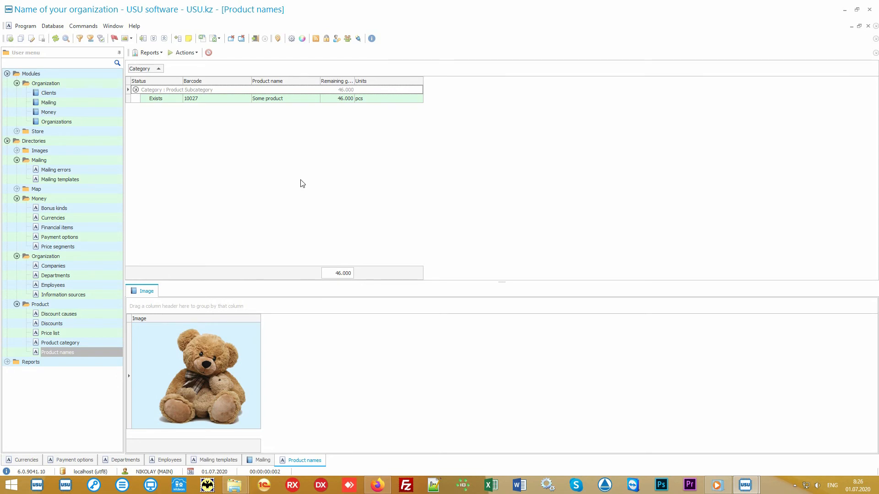
# Open Store > Product, select record 60 to Main store and its Some product line, and show Reports
pyautogui.click(76, 132)
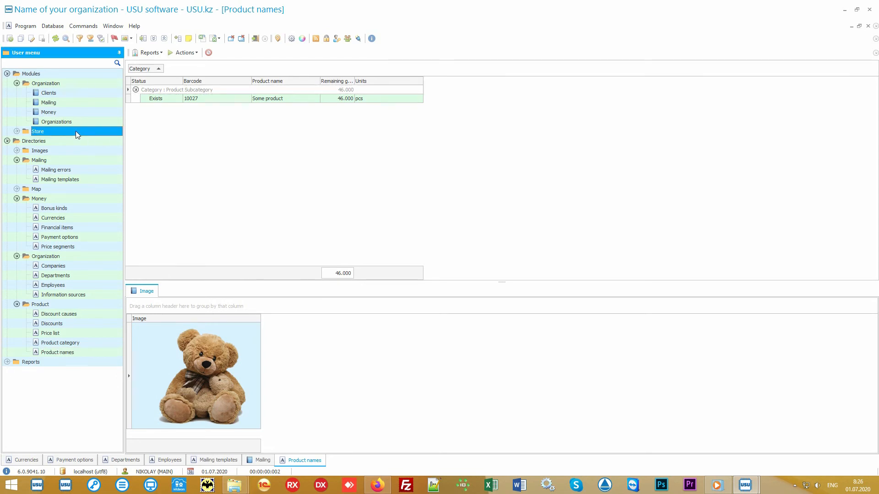
pyautogui.doubleClick(76, 131)
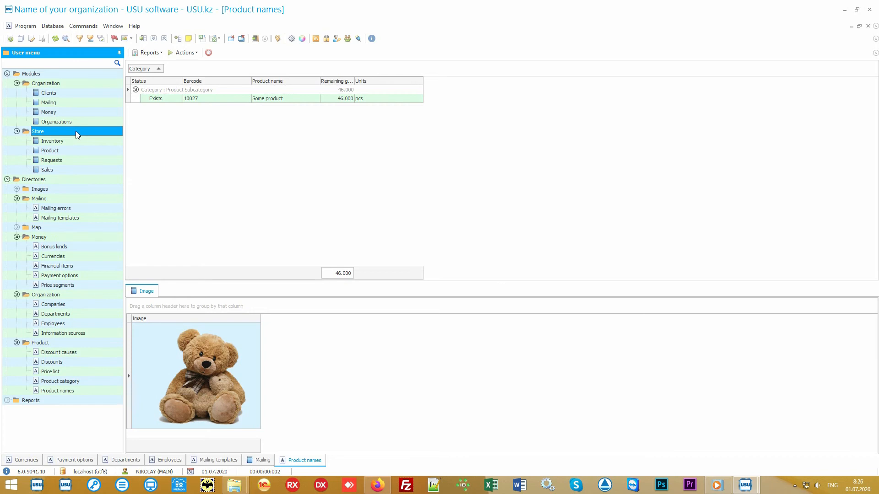
pyautogui.doubleClick(83, 150)
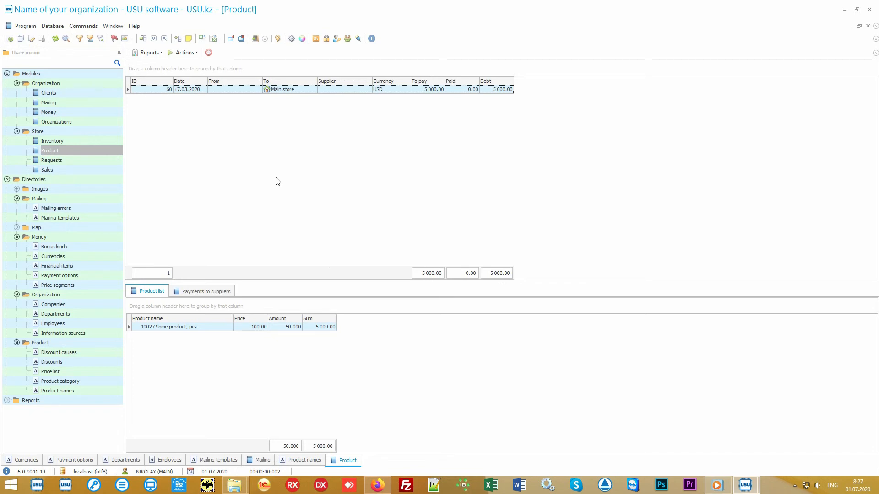
pyautogui.click(303, 90)
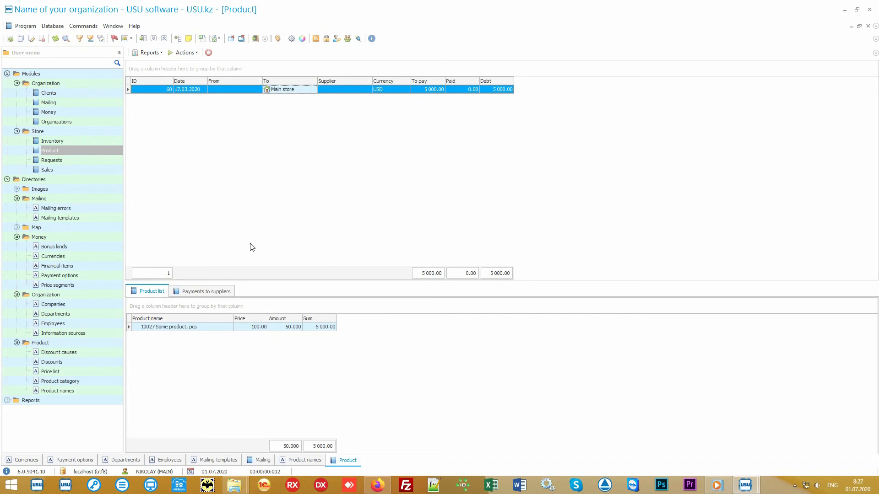
pyautogui.click(208, 329)
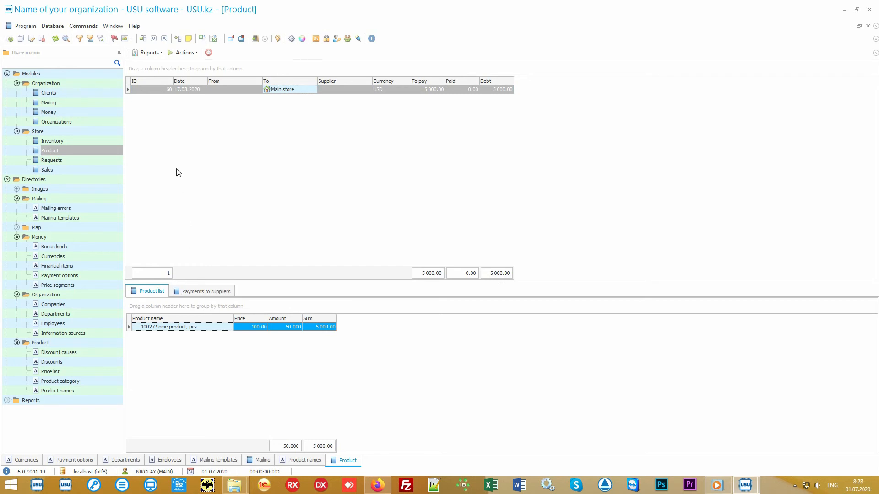
pyautogui.click(158, 52)
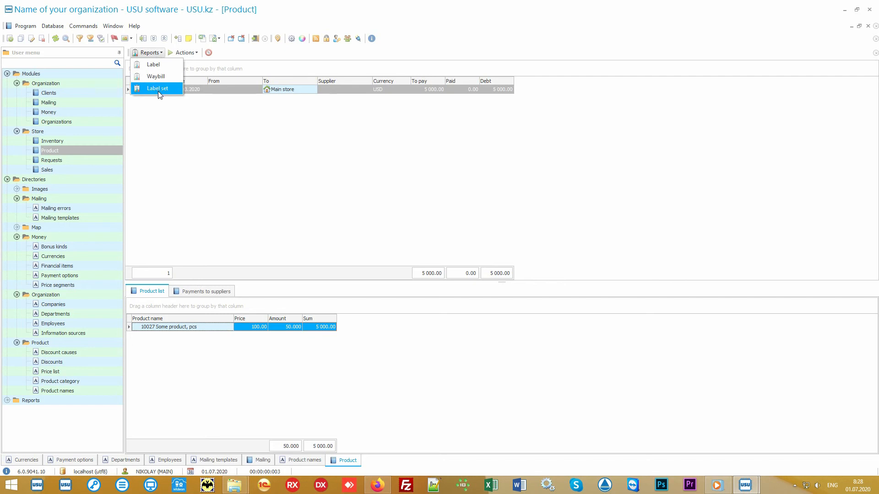
pyautogui.click(173, 90)
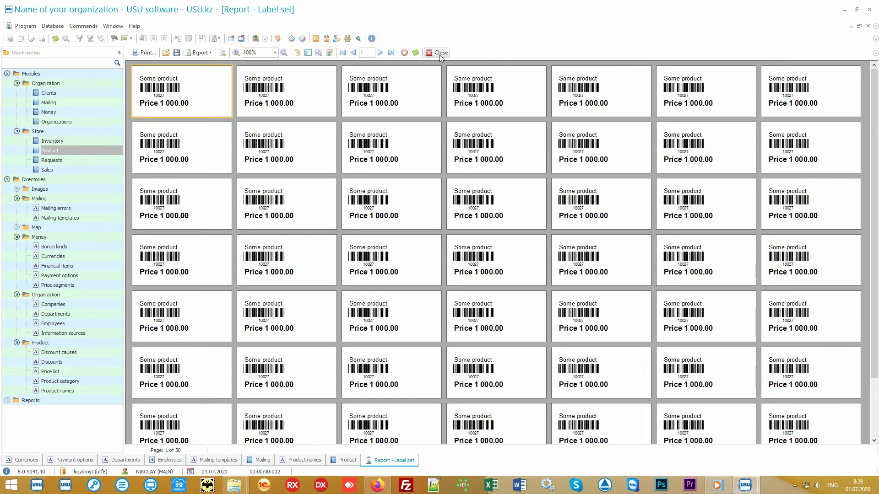
pyautogui.click(440, 52)
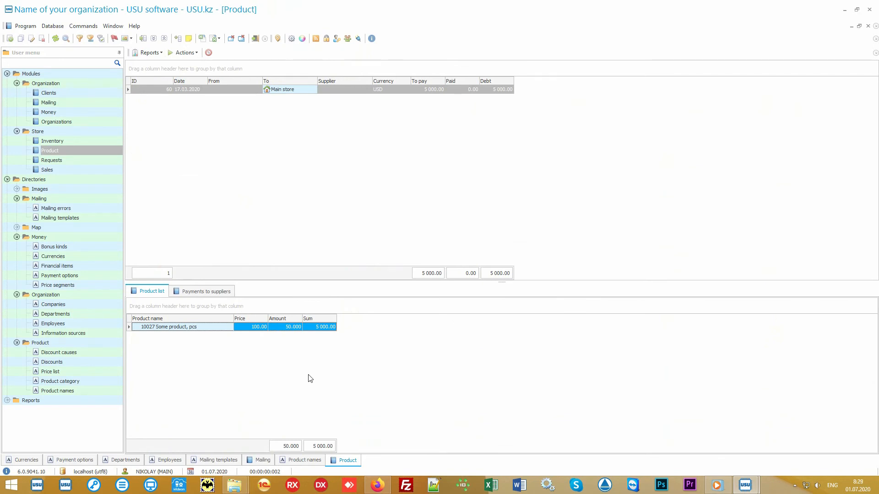
# Preview the Records report with Some product's barcode label (10027, Price 1000), then close it
pyautogui.click(90, 393)
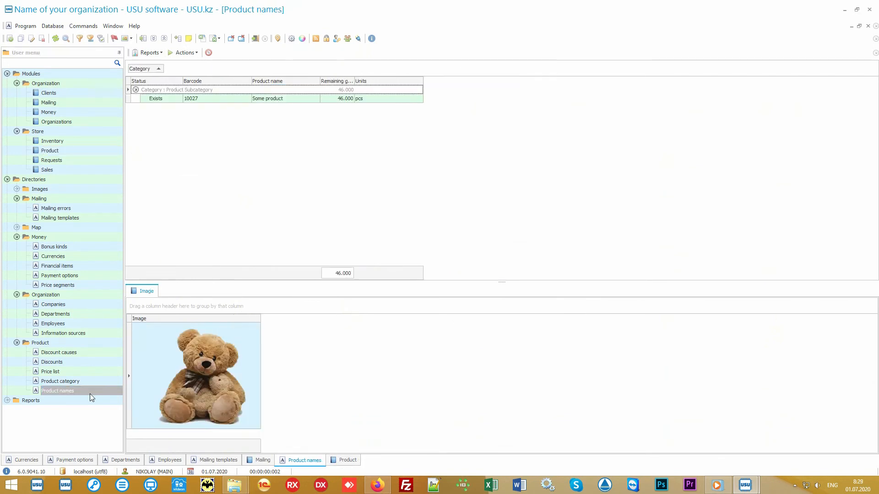
pyautogui.click(284, 100)
pyautogui.click(150, 52)
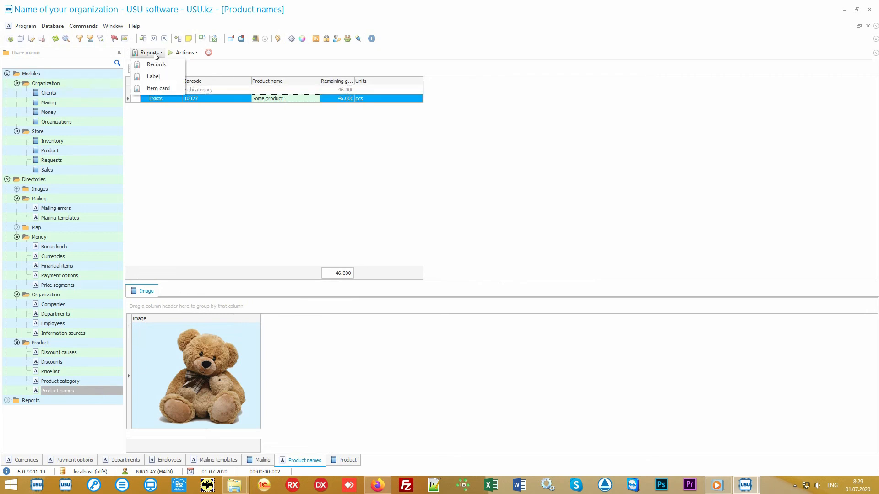
pyautogui.click(175, 69)
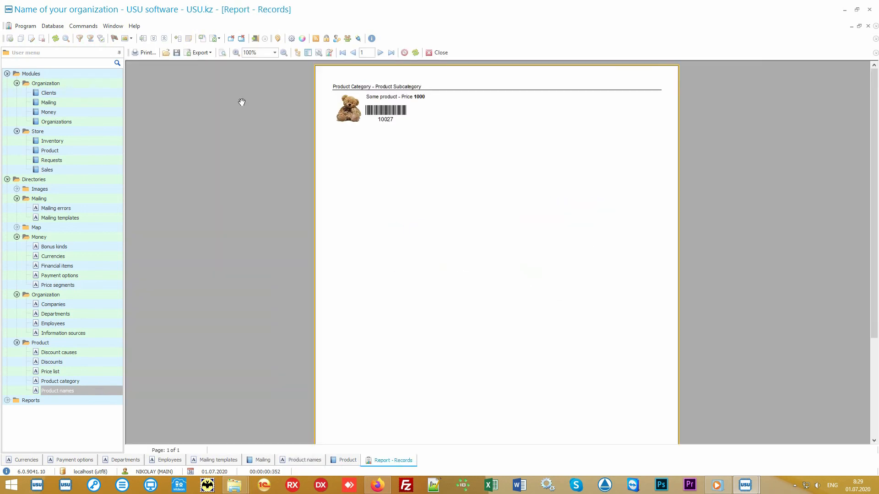
pyautogui.scroll(3, 424, 179)
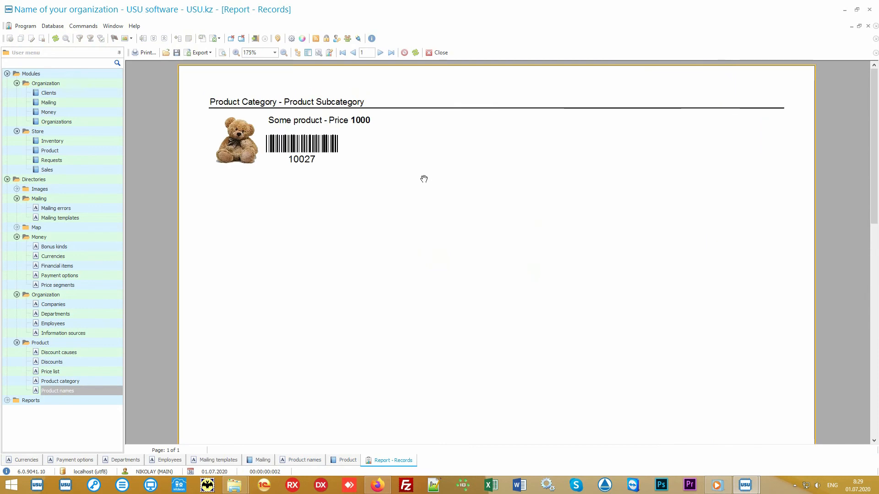
pyautogui.click(437, 53)
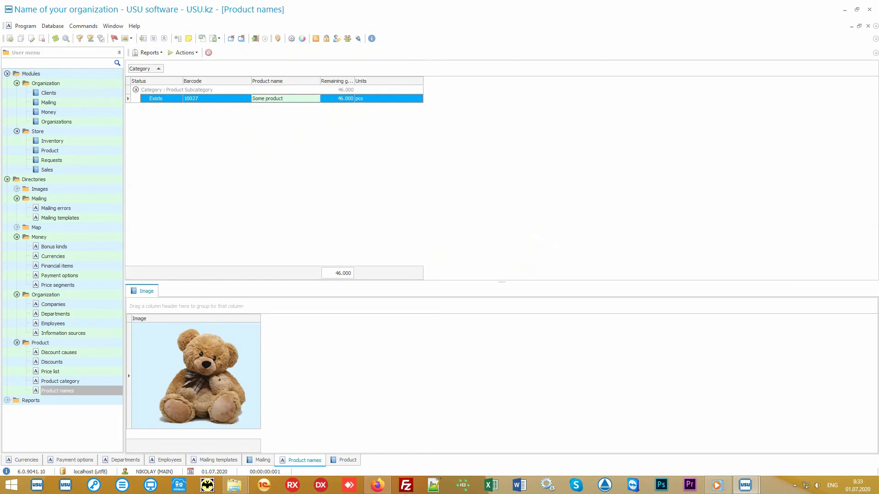
# Review stock record 60 into Main store and record 61 transferring to Branch 1, then open Sales
pyautogui.click(103, 152)
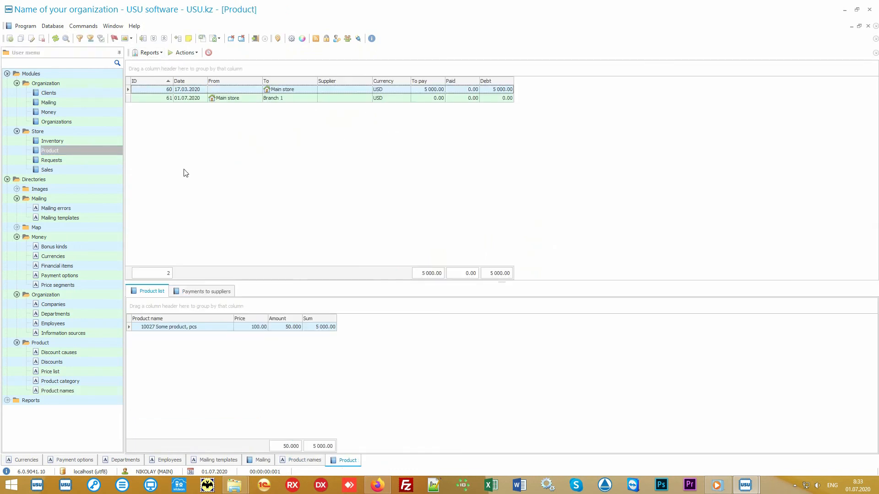
pyautogui.click(302, 90)
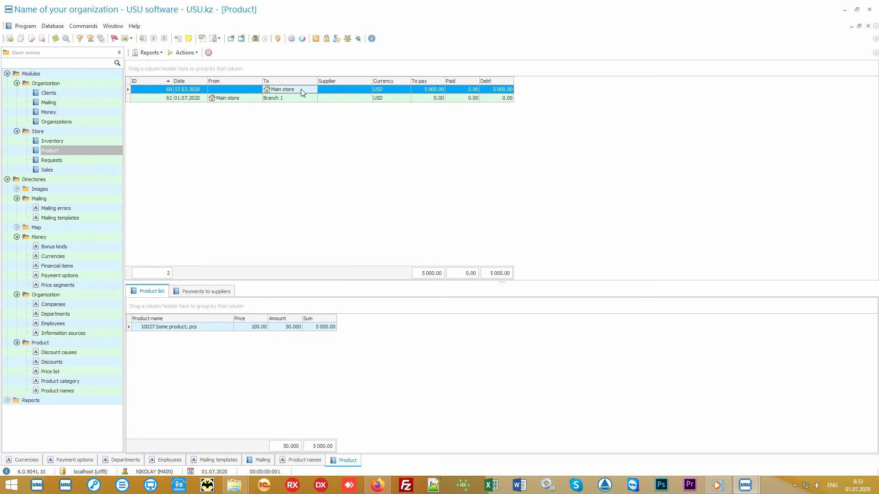
pyautogui.click(244, 100)
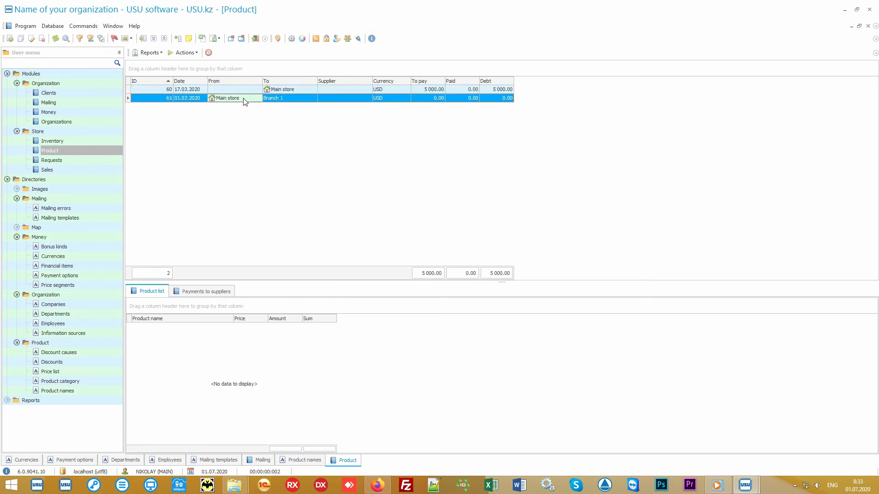
pyautogui.click(288, 99)
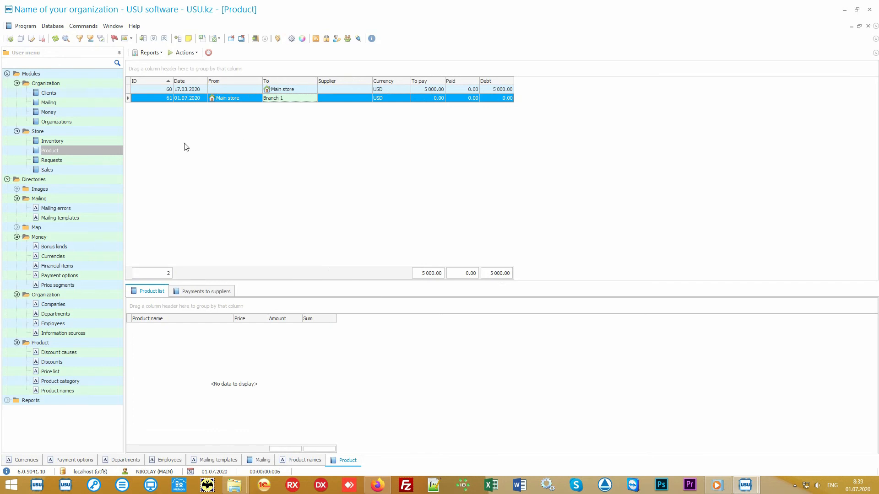
pyautogui.click(87, 170)
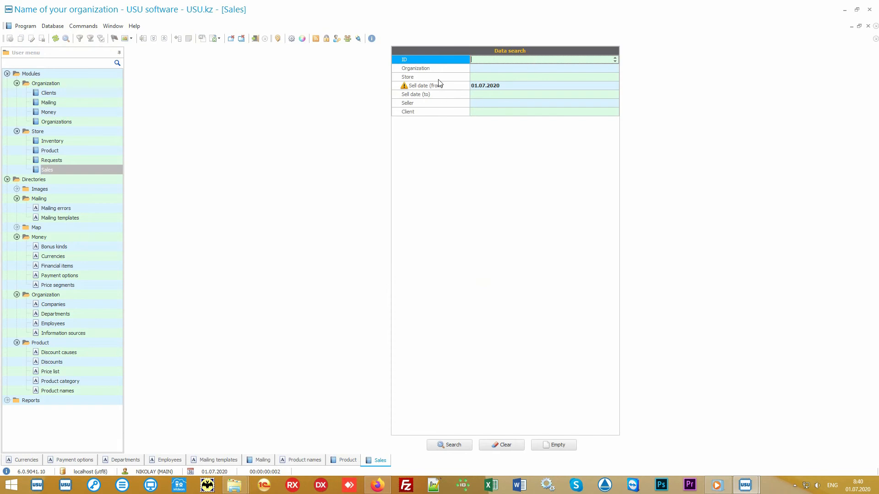
# Search sales dated from 01.07.2020 onward, which returns none, and show the Sales actions
pyautogui.moveTo(444, 61)
pyautogui.mouseDown()
pyautogui.moveTo(440, 114)
pyautogui.moveTo(440, 59)
pyautogui.mouseUp()
pyautogui.click(457, 448)
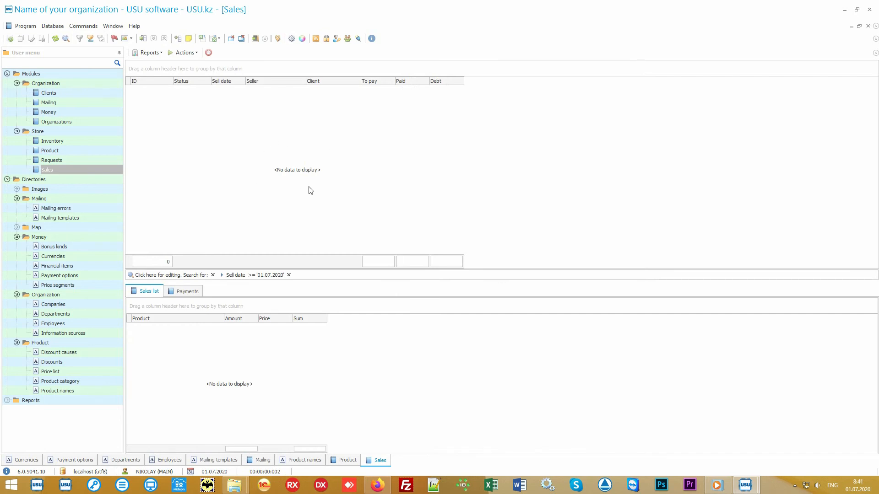
pyautogui.click(185, 53)
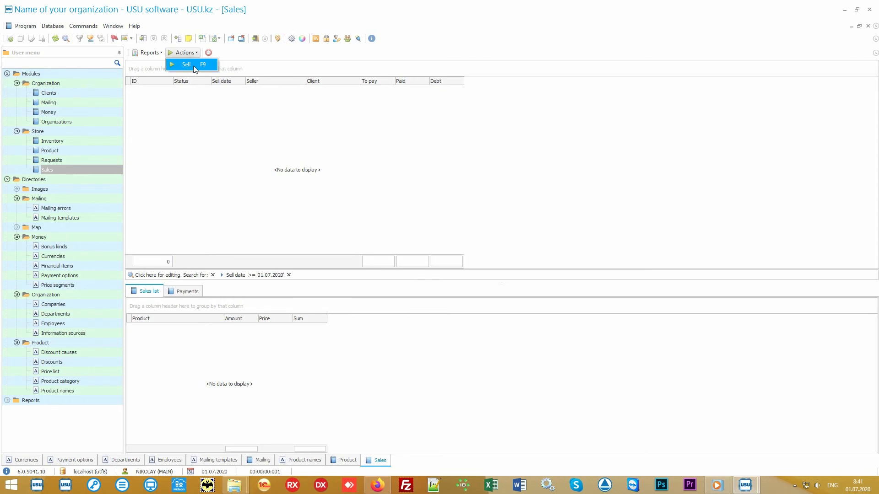
# Start a new sale and identify the client by their card number, applying the 10% discount
pyautogui.click(193, 65)
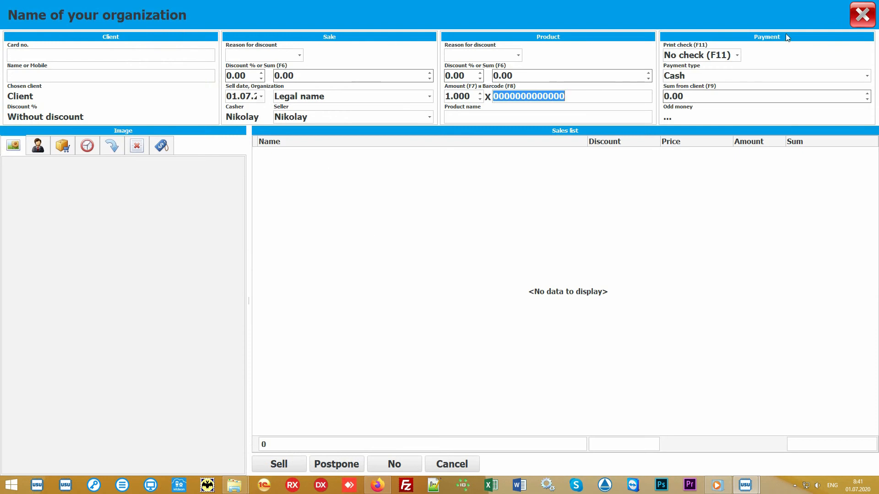
pyautogui.click(401, 230)
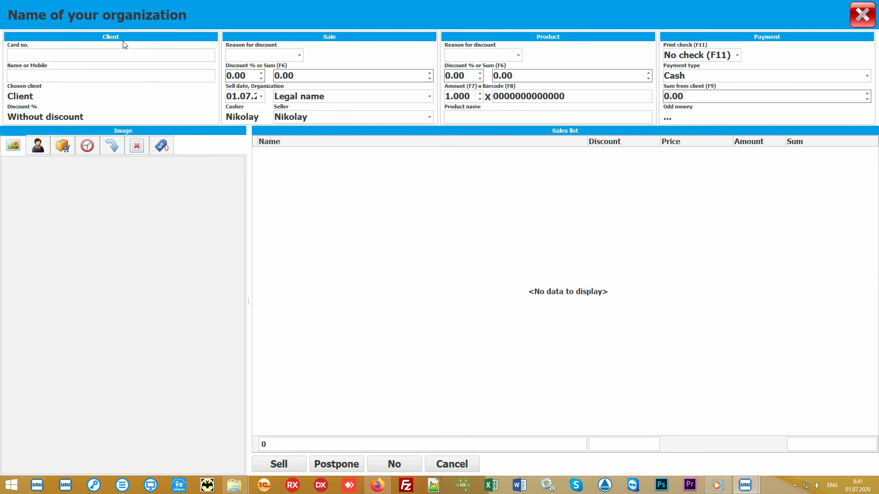
pyautogui.click(69, 54)
pyautogui.write('111')
pyautogui.press('Return')
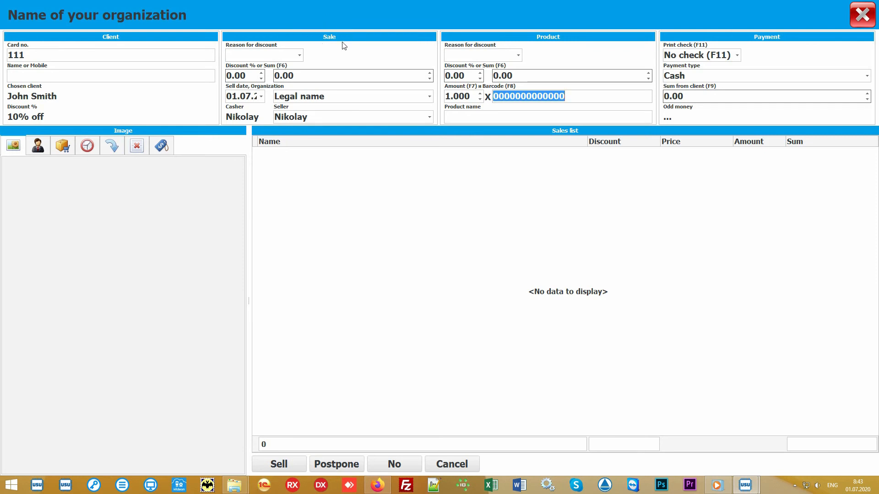
# Keep Legal name as the organization and the current seller for the sale
pyautogui.click(429, 99)
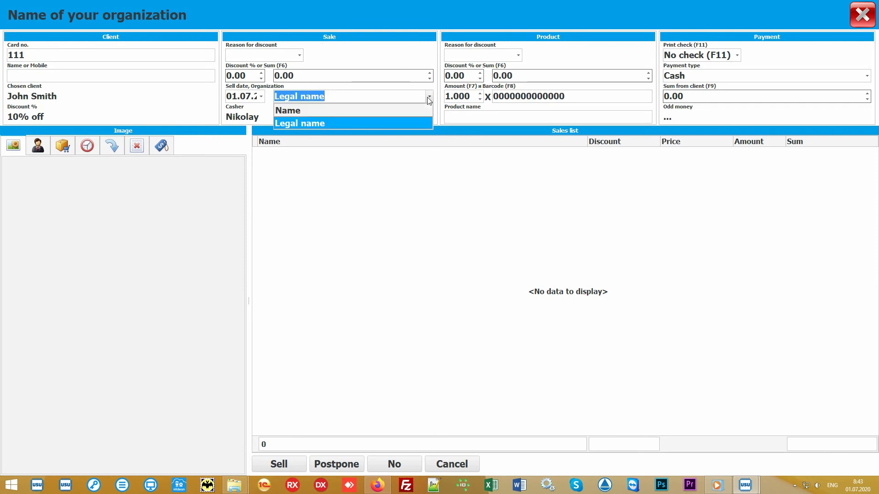
pyautogui.click(429, 99)
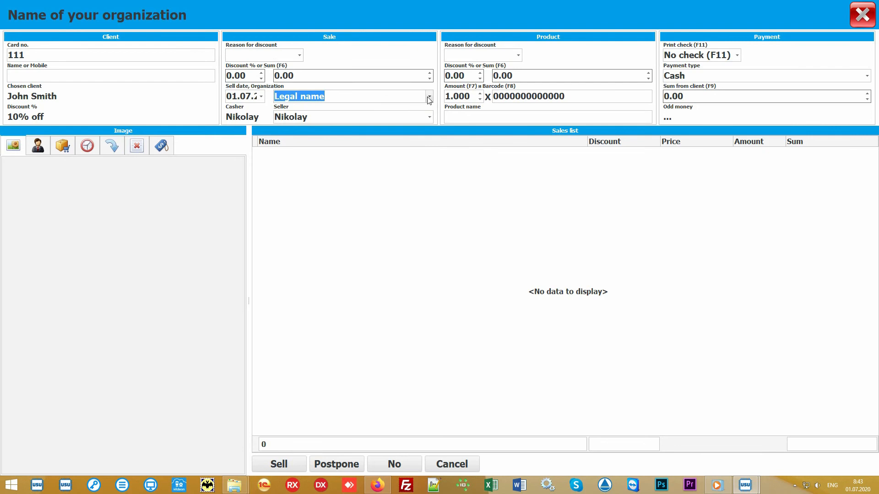
pyautogui.click(430, 117)
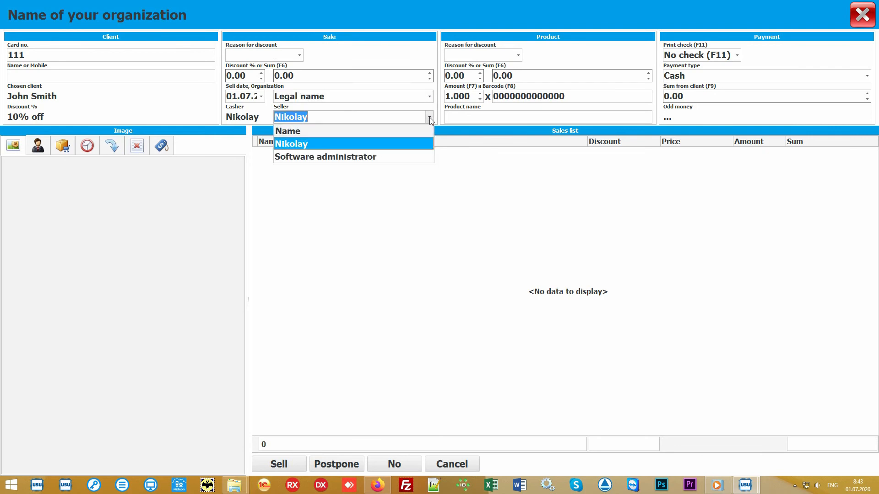
pyautogui.click(406, 144)
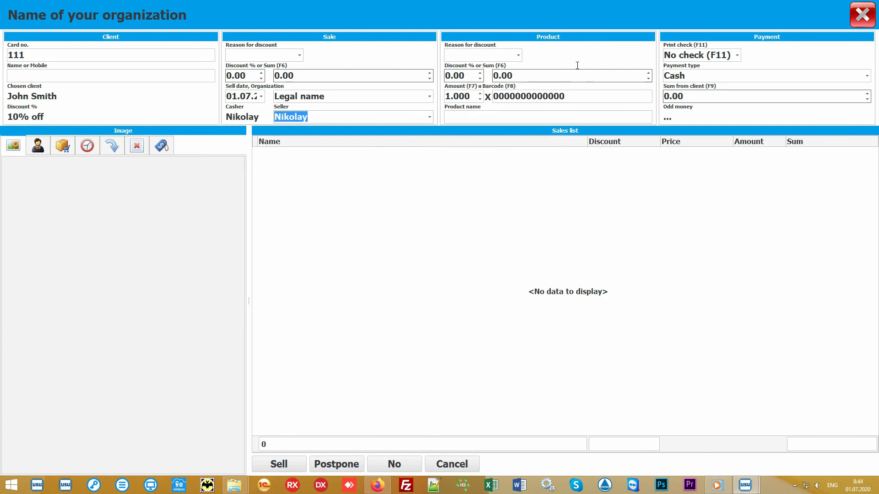
# Add barcode 10027 (Some product, 1 pcs at 900.00) to the sale and show the product catalogue
pyautogui.click(589, 95)
pyautogui.write('100')
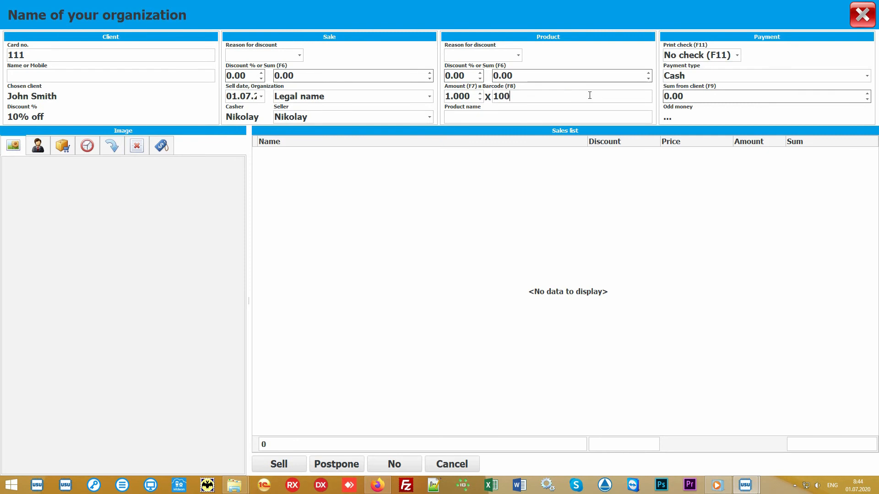
pyautogui.write('27')
pyautogui.press('Return')
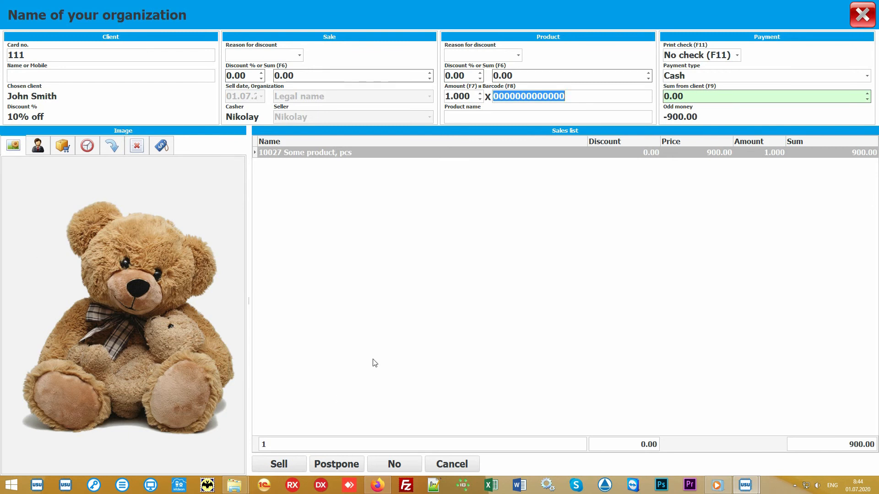
pyautogui.click(427, 297)
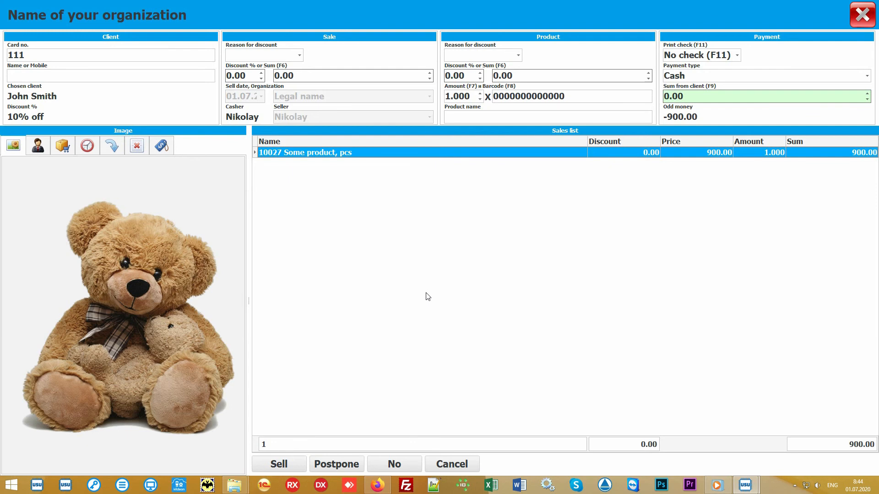
pyautogui.click(488, 114)
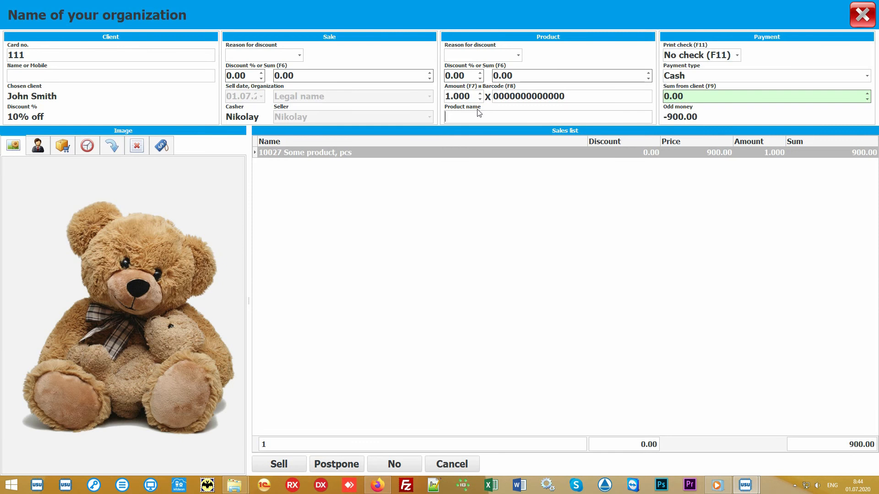
pyautogui.click(62, 146)
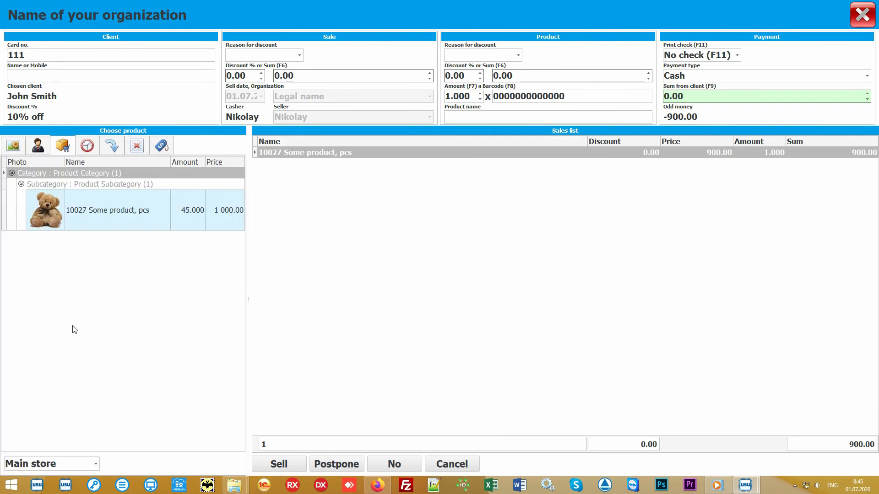
# Enter 1000 as the sum received from the client
pyautogui.click(143, 302)
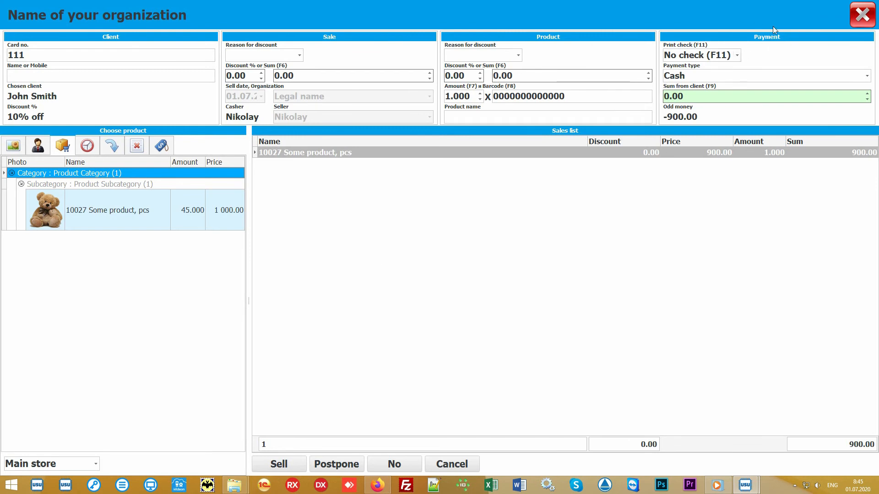
pyautogui.click(721, 97)
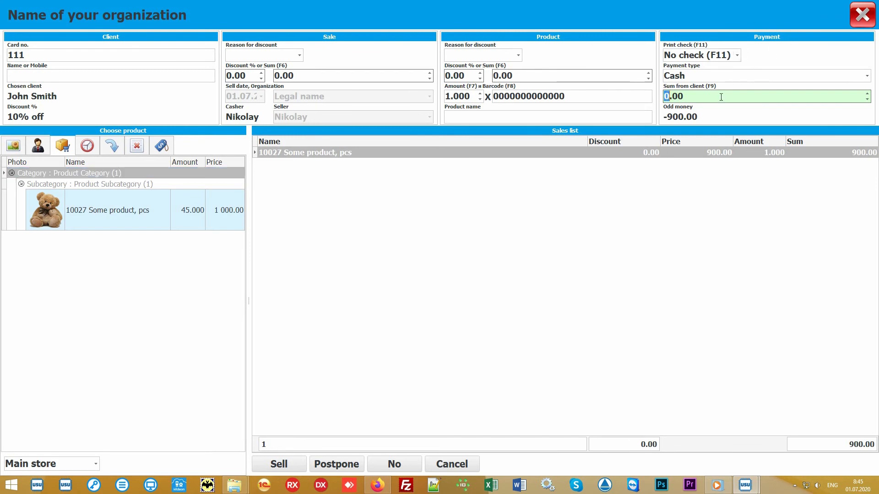
pyautogui.write('1000')
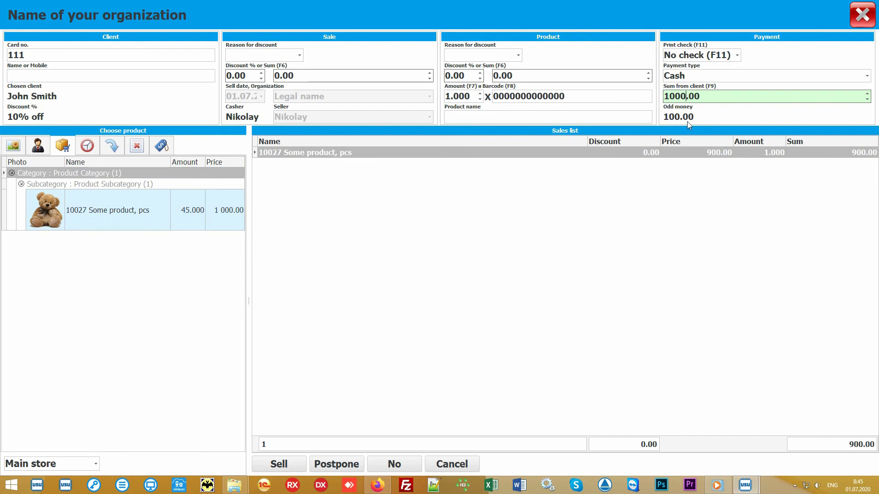
# Keep Cash as payment type and No check (F11) for printing, leaving 100.00 change
pyautogui.click(870, 80)
pyautogui.click(870, 80)
pyautogui.click(738, 56)
pyautogui.click(738, 56)
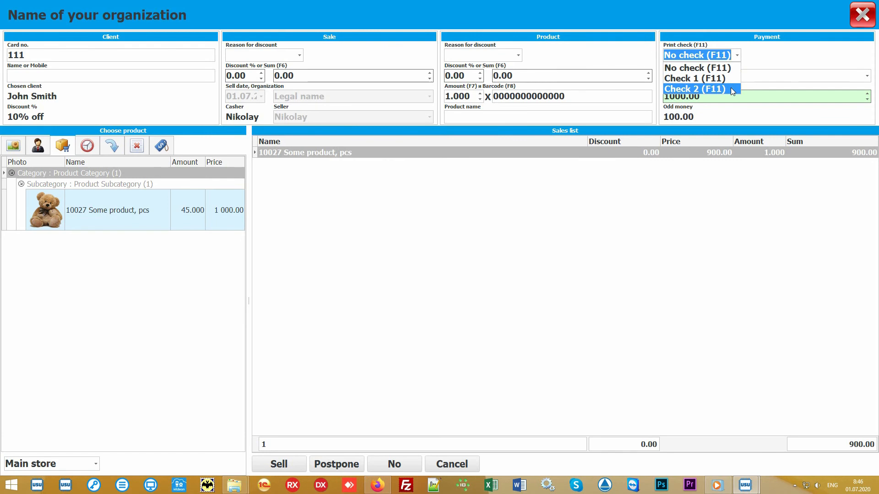
pyautogui.click(740, 58)
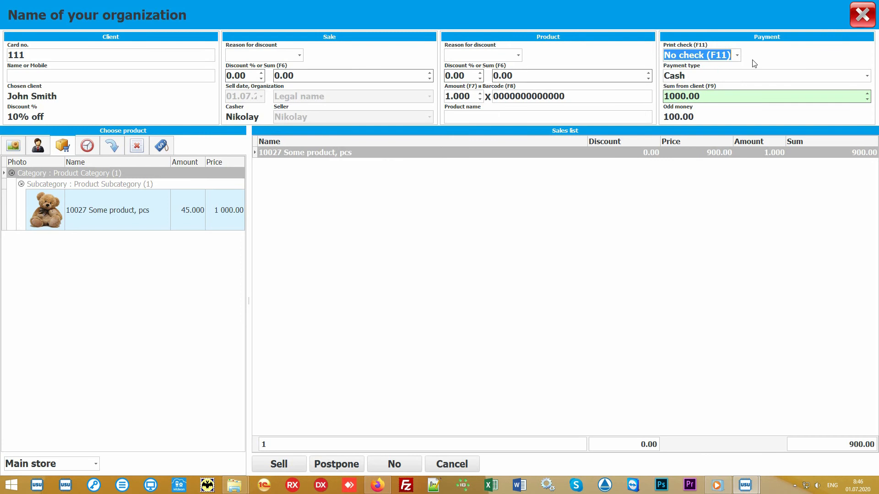
pyautogui.click(440, 263)
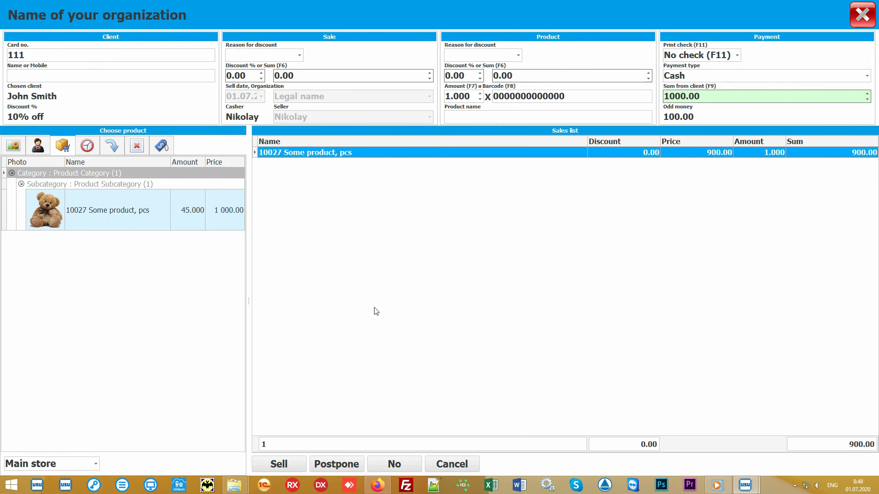
pyautogui.click(281, 464)
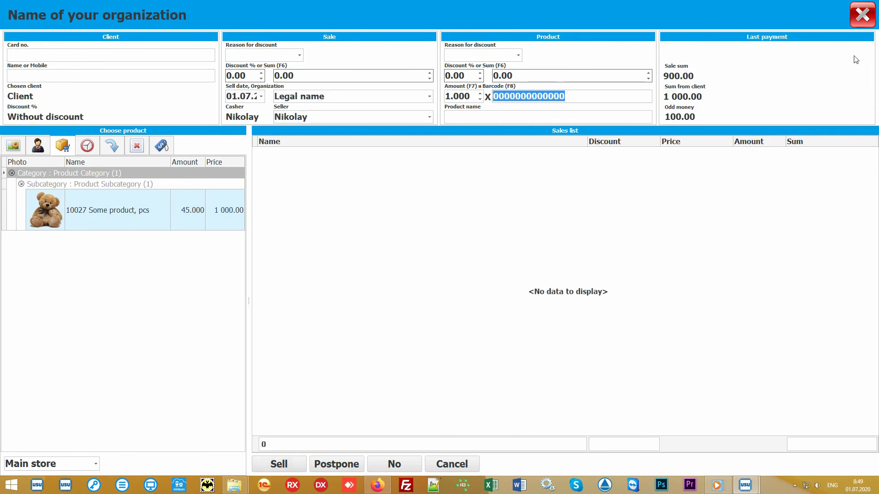
pyautogui.click(862, 15)
pyautogui.click(319, 89)
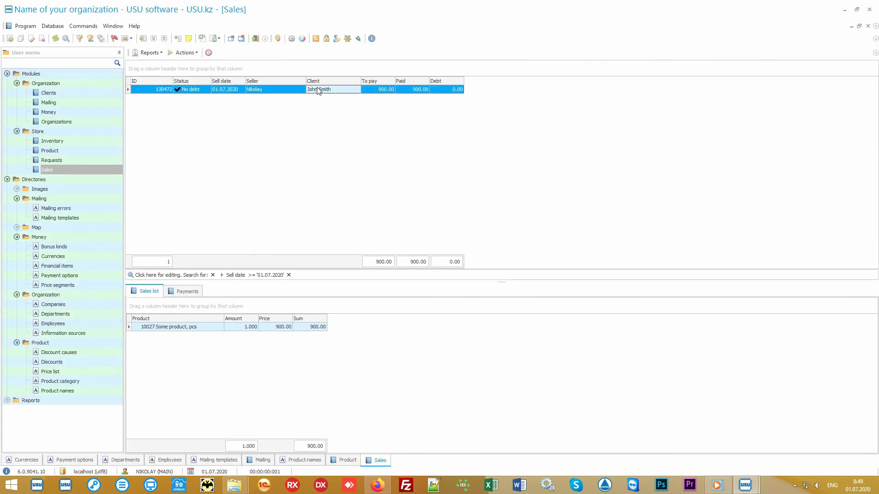
pyautogui.click(151, 53)
pyautogui.click(167, 63)
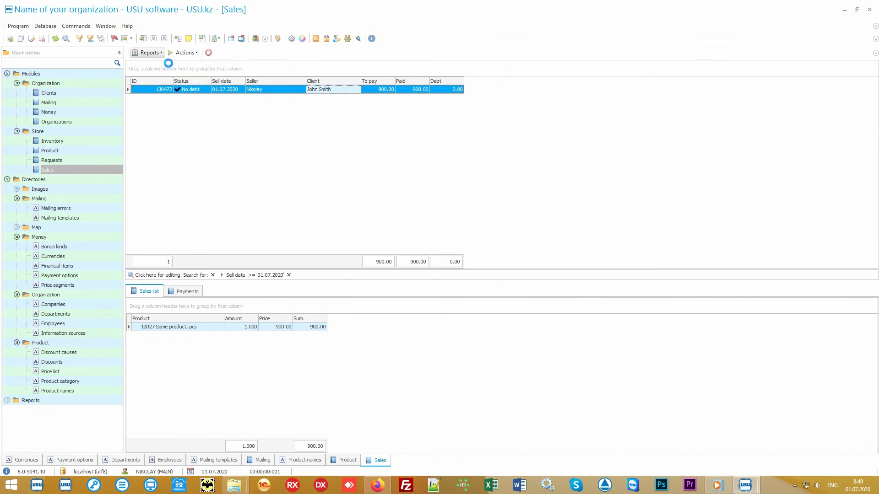
pyautogui.scroll(6, 436, 202)
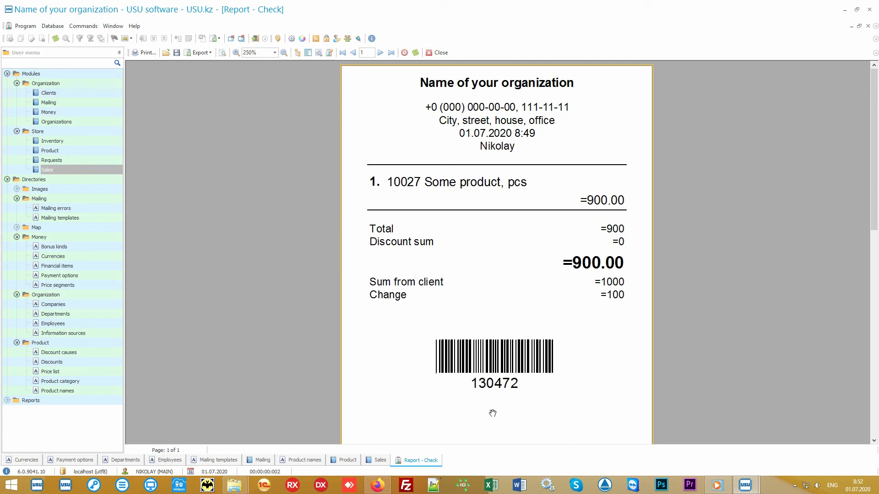
pyautogui.click(439, 54)
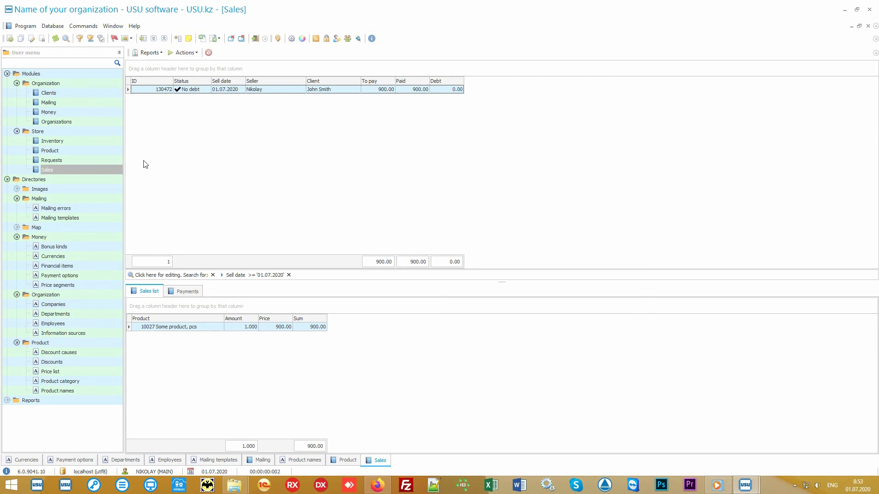
# Review the Main store inventory line's planned, actual and -3.000 difference amounts, then show Clients
pyautogui.click(98, 142)
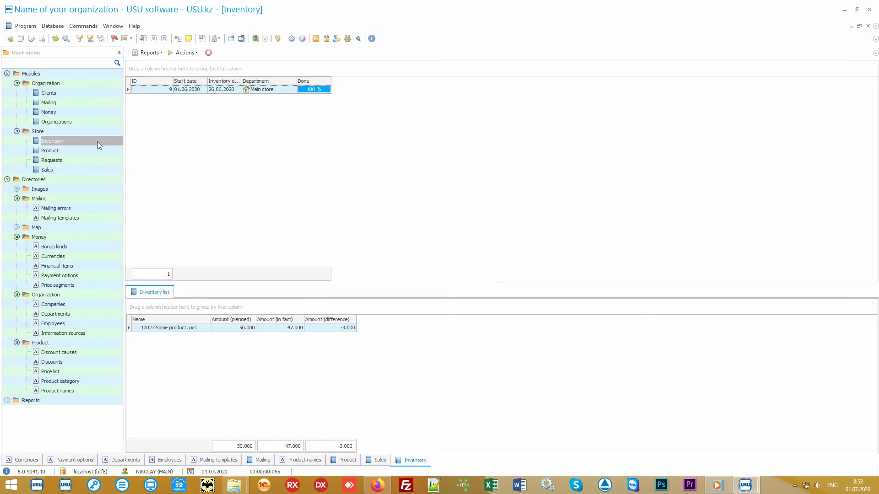
pyautogui.click(290, 91)
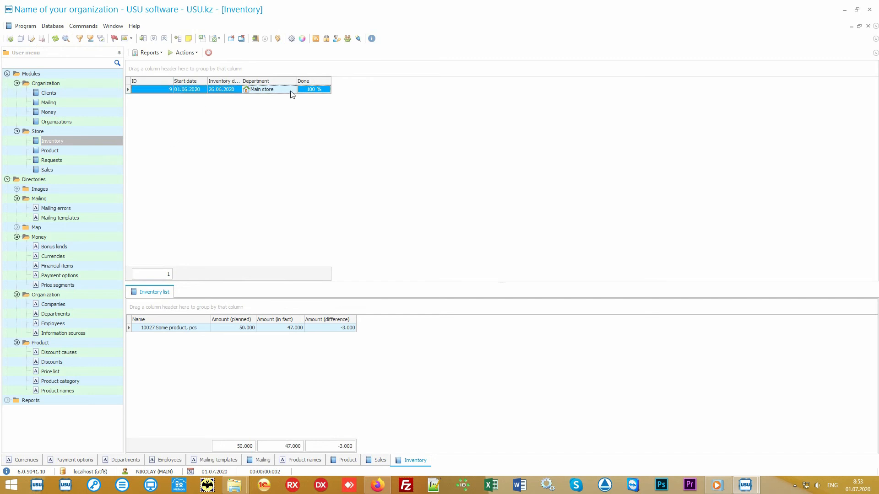
pyautogui.click(199, 331)
pyautogui.click(224, 331)
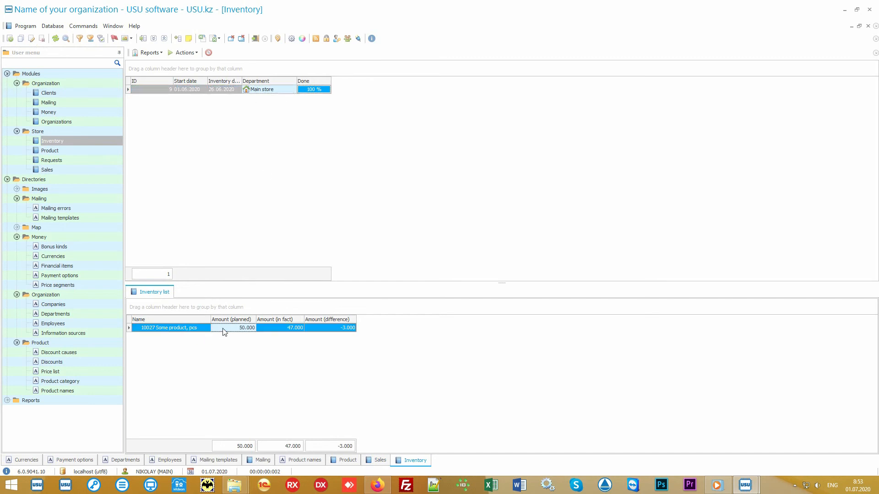
pyautogui.click(271, 331)
pyautogui.click(324, 330)
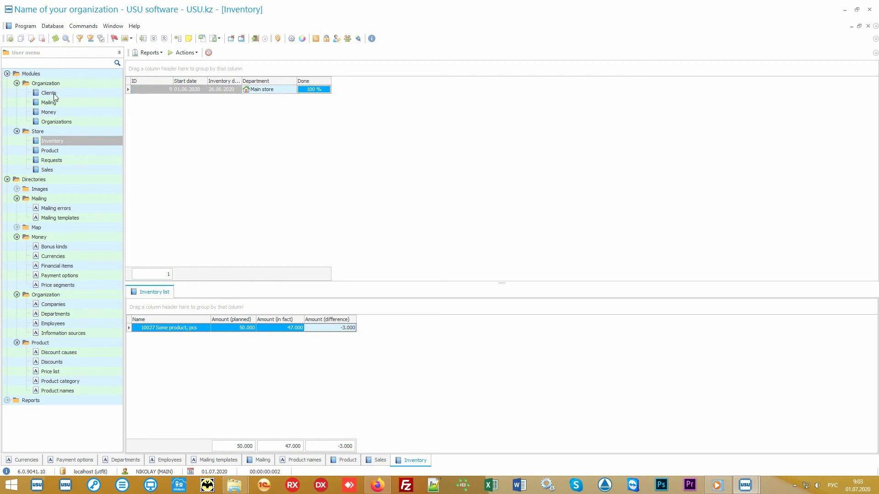
pyautogui.click(67, 93)
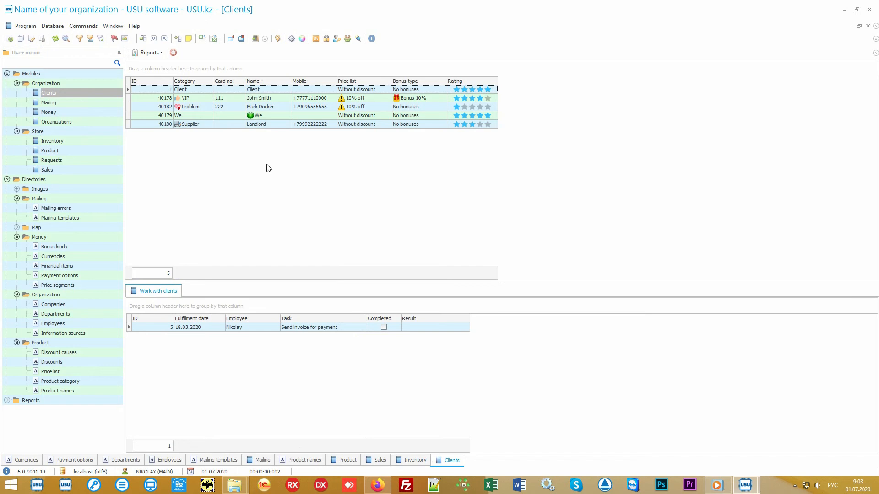
# Switch the input language to English and return focus to the Clients module list
pyautogui.hotkey('alt', 'shift')
pyautogui.click(88, 170)
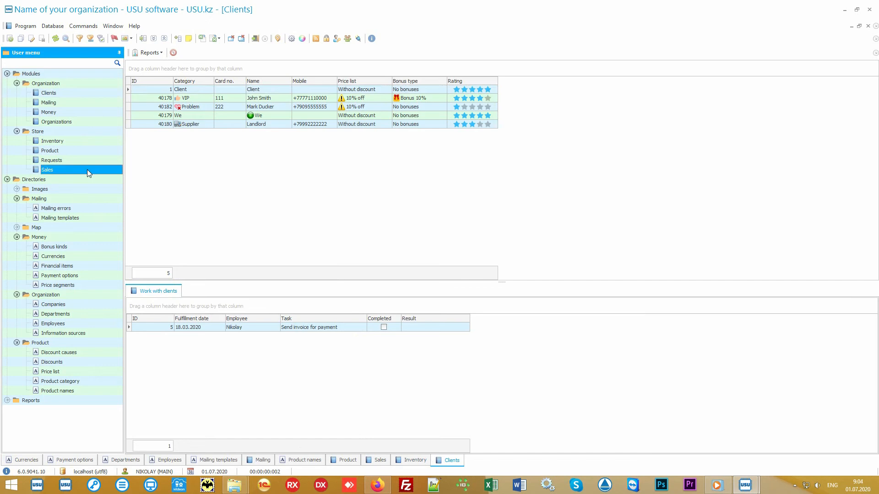
pyautogui.click(85, 94)
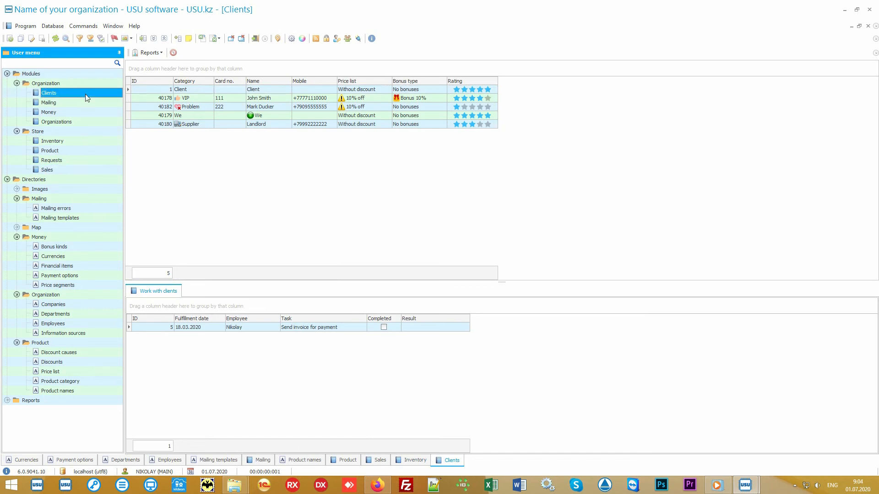
pyautogui.click(259, 191)
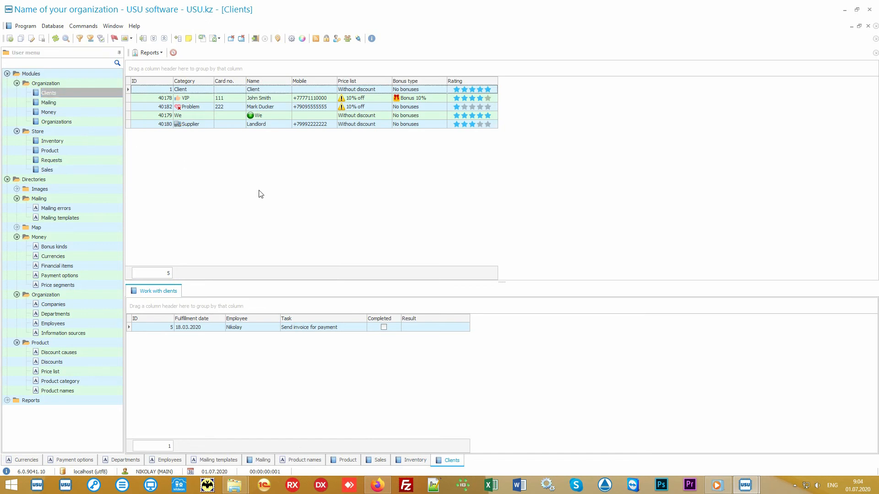
# Browse the VIP, Problem, Supplier and Client tasks, ending on the VIP client's two tasks
pyautogui.click(203, 98)
pyautogui.click(203, 109)
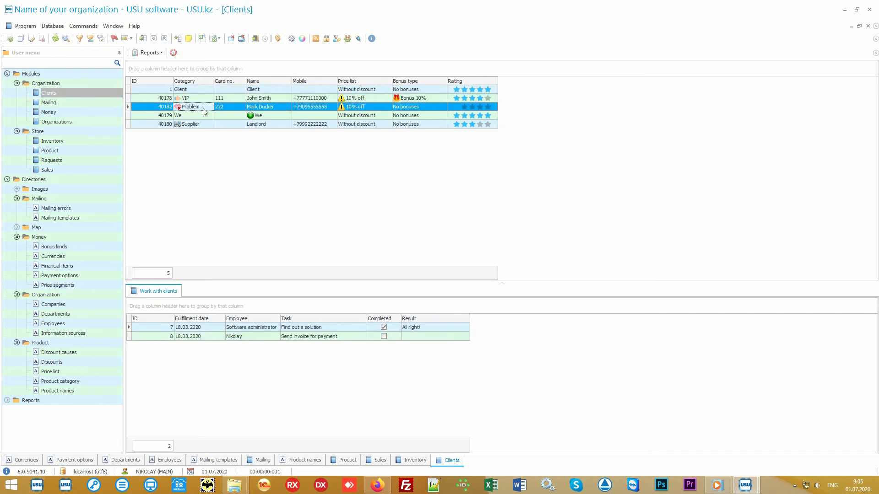
pyautogui.click(201, 124)
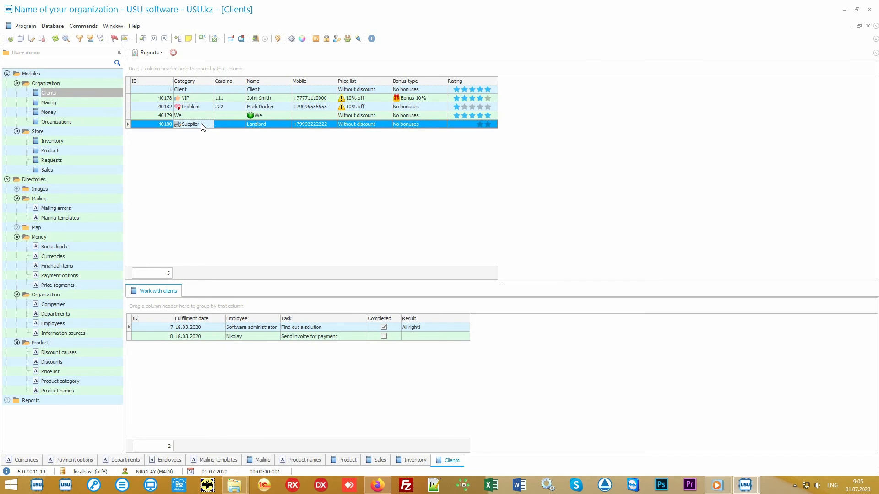
pyautogui.click(205, 98)
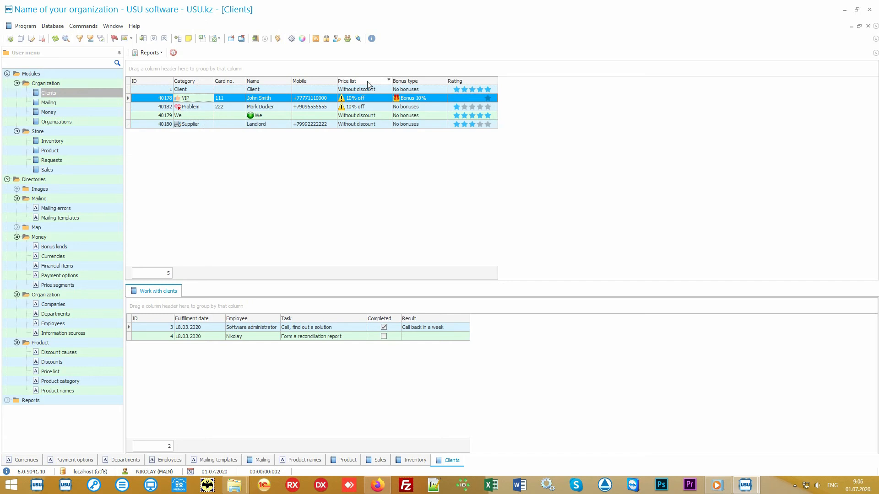
pyautogui.click(378, 90)
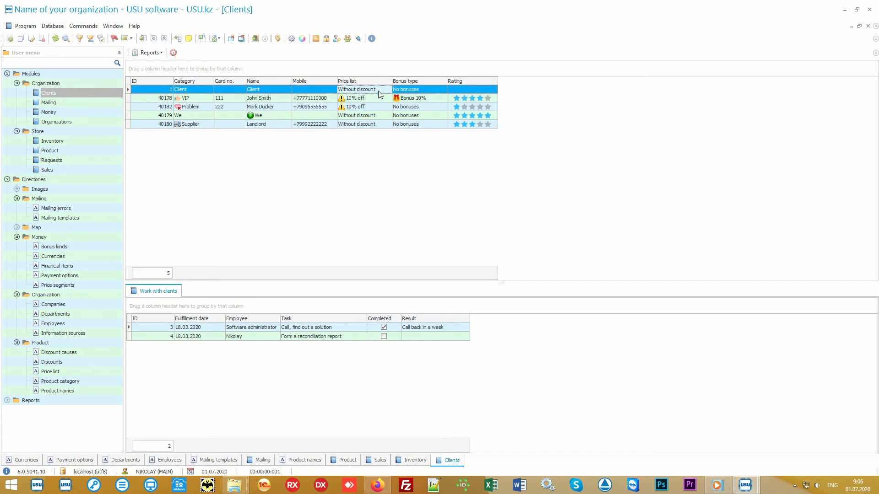
pyautogui.click(376, 97)
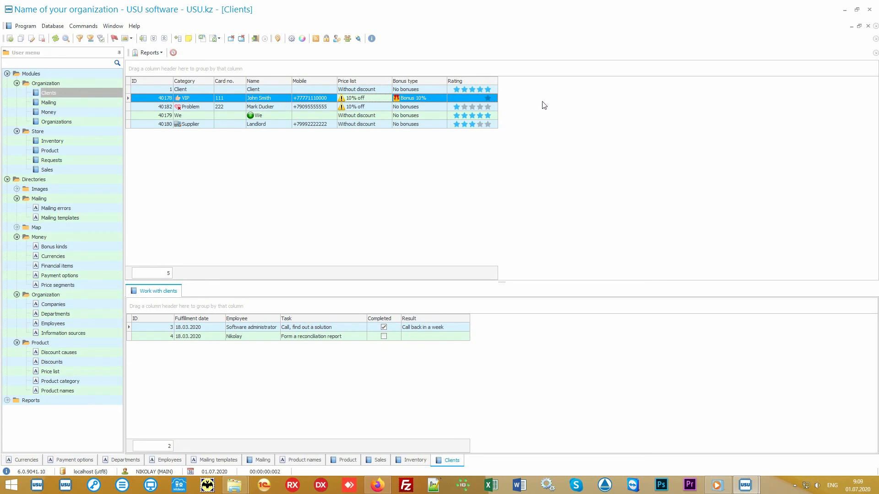
# Drag Information source from the Columns visibility chooser into the clients grid header
pyautogui.rightClick(550, 99)
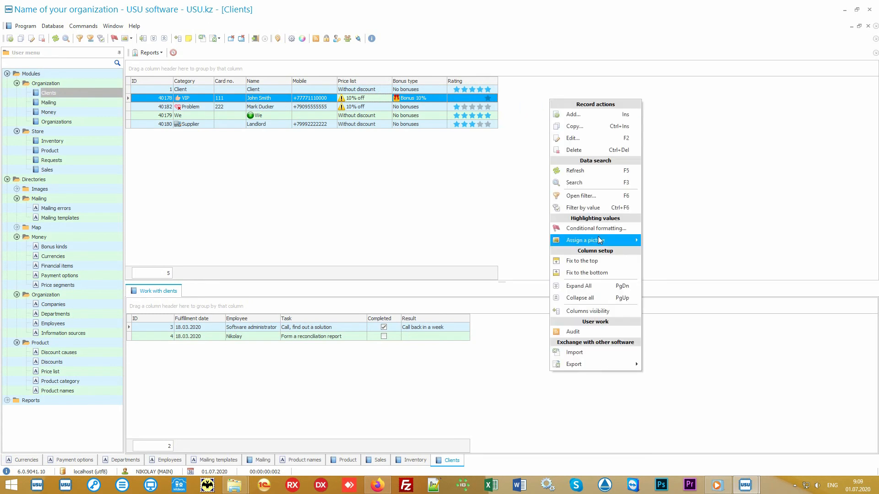
pyautogui.click(610, 311)
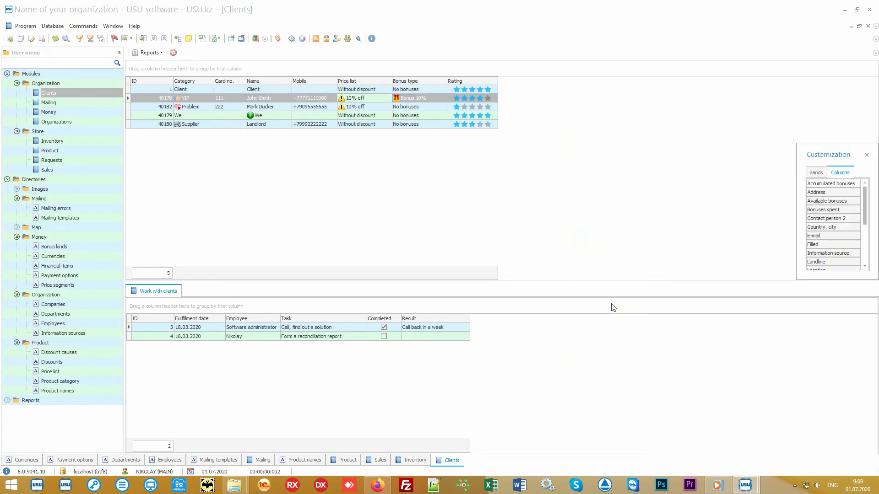
pyautogui.moveTo(797, 280); pyautogui.dragTo(678, 419)
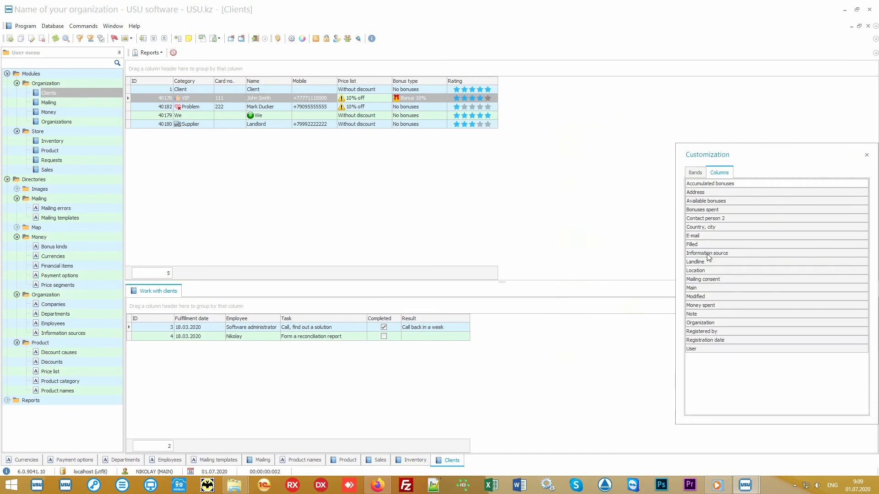
pyautogui.moveTo(749, 254); pyautogui.dragTo(505, 93)
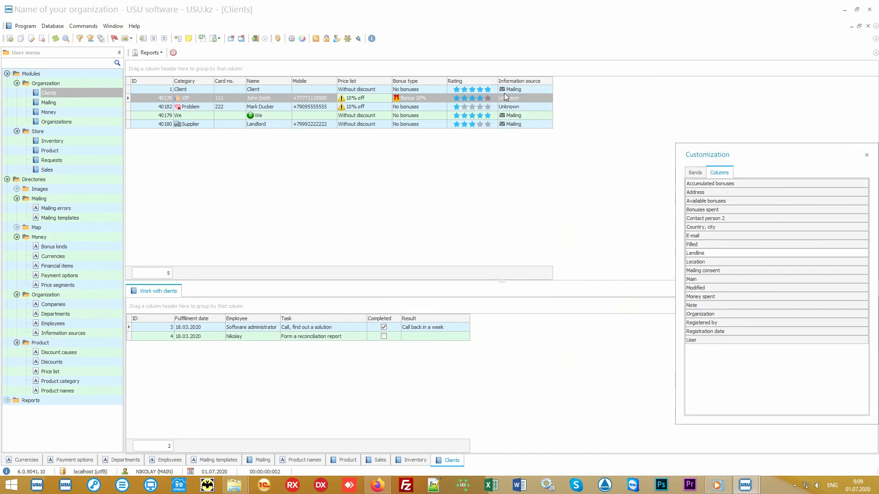
pyautogui.click(867, 155)
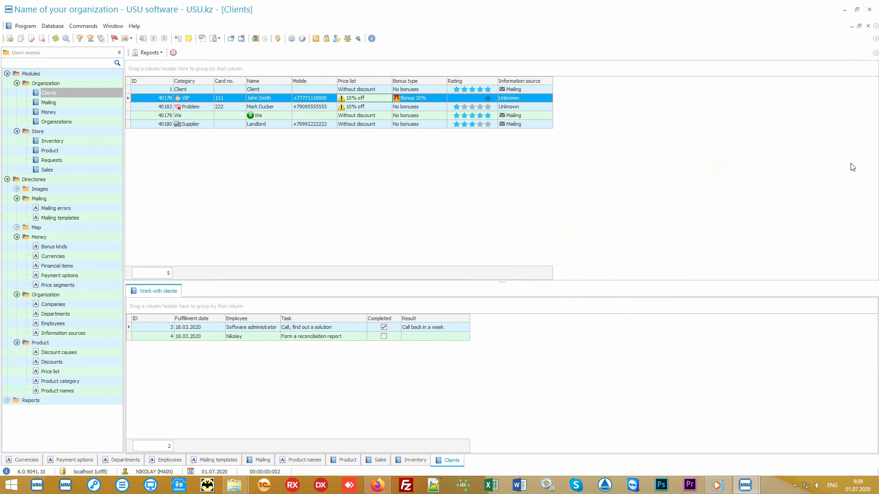
# Reselect the VIP client and check its 10% bonus and 10% off price list
pyautogui.click(543, 90)
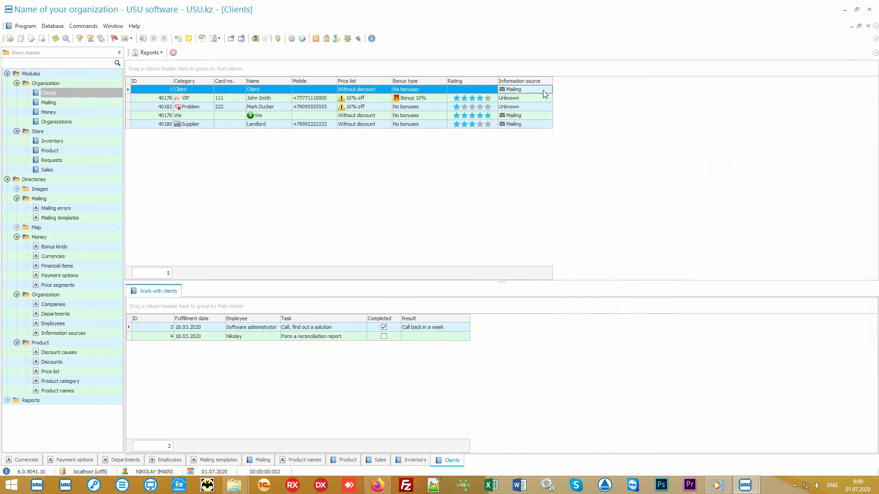
pyautogui.click(543, 99)
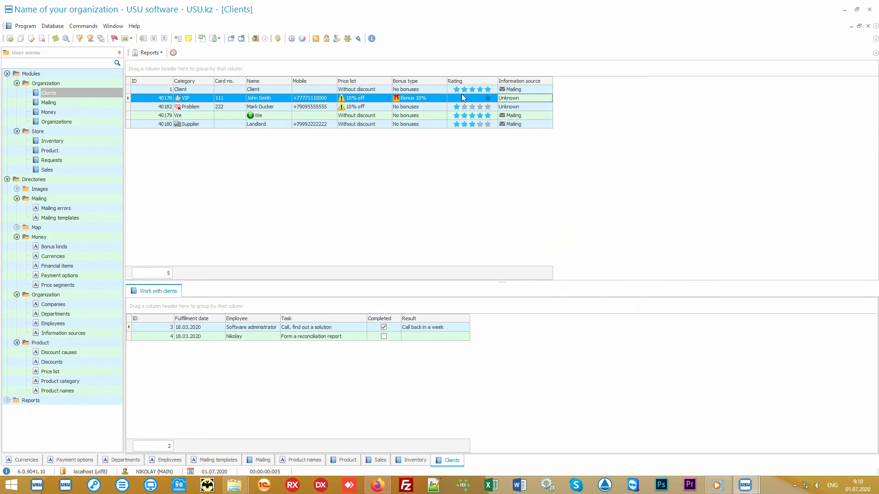
pyautogui.click(433, 99)
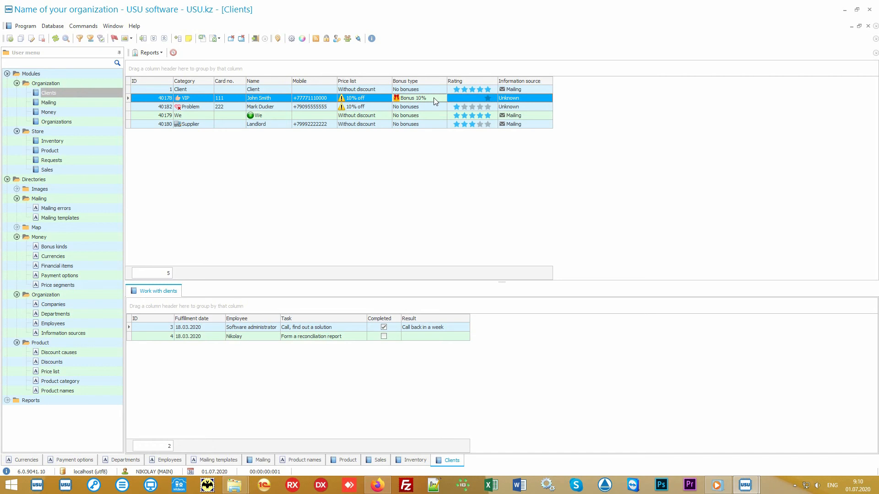
# Generate the Mailing report (Found: 5), then open and cancel the mailing dialog
pyautogui.click(7, 180)
pyautogui.click(8, 189)
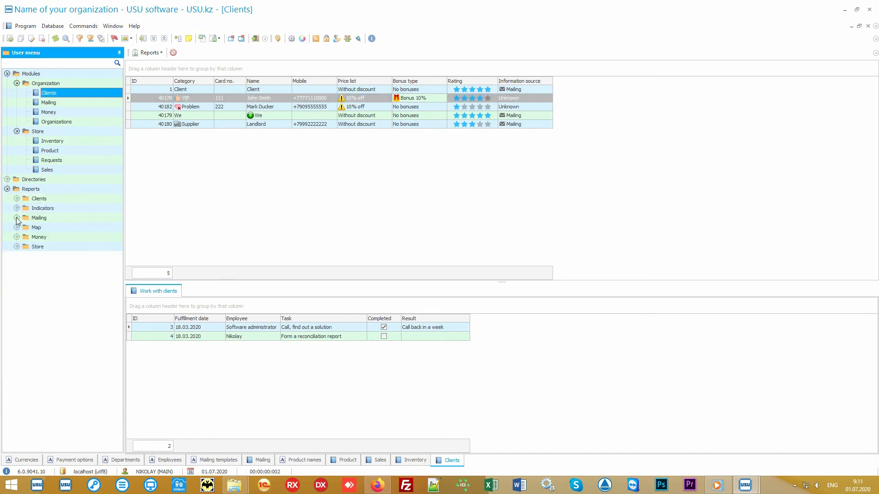
pyautogui.click(16, 218)
pyautogui.doubleClick(48, 227)
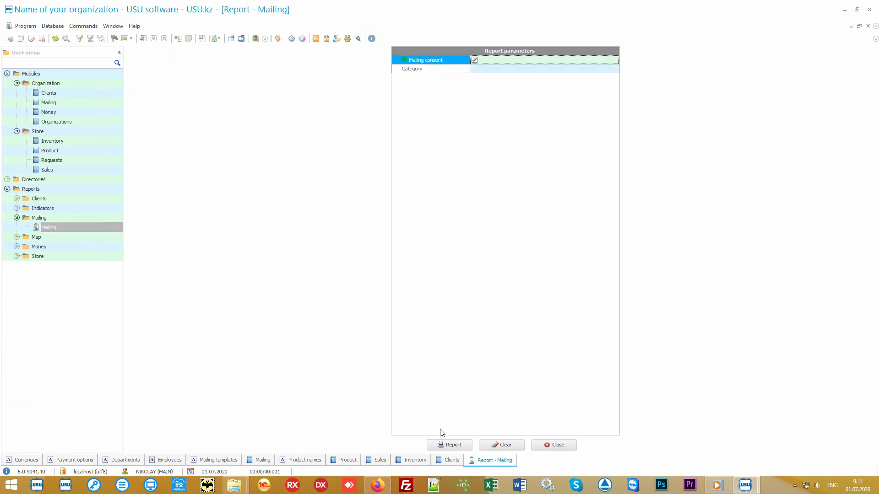
pyautogui.click(445, 446)
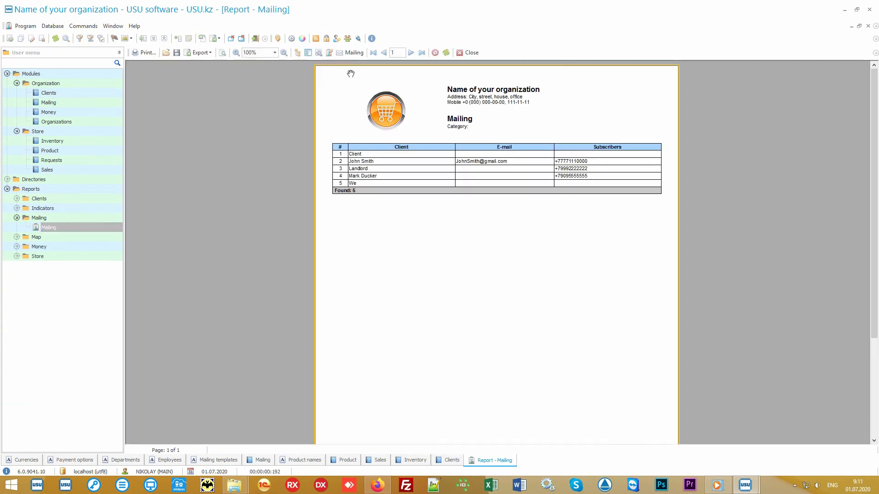
pyautogui.click(355, 54)
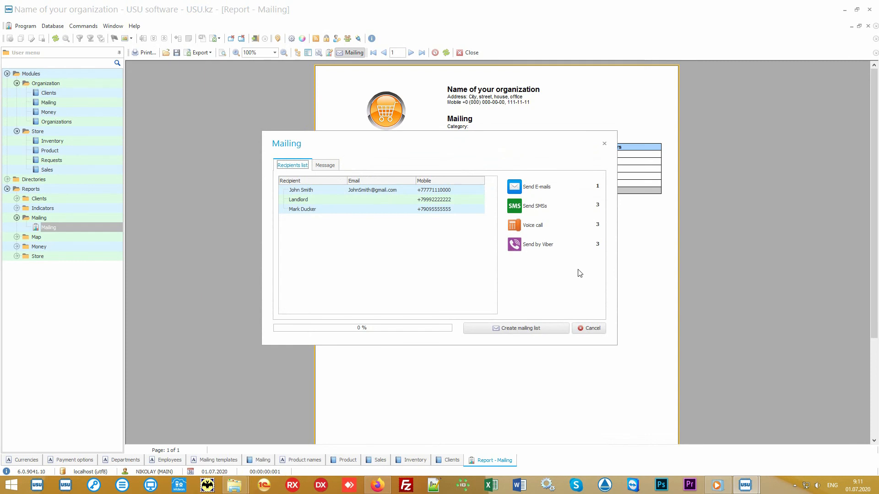
pyautogui.click(591, 329)
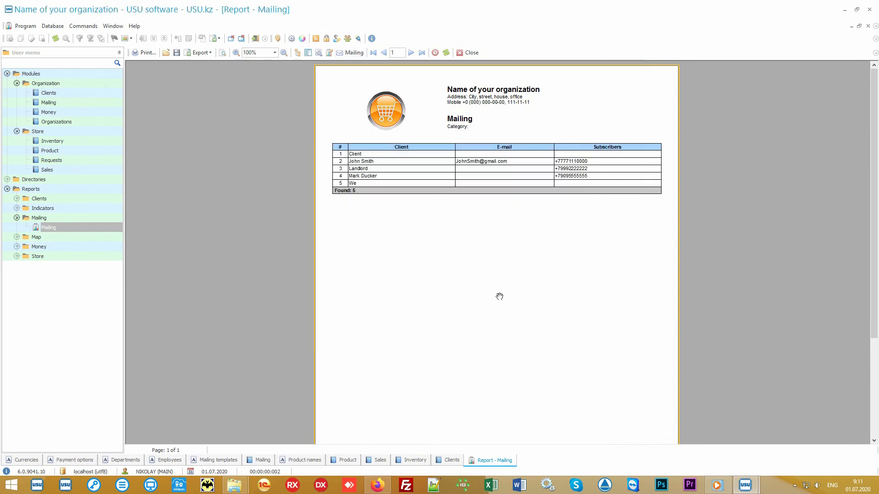
# Generate the Salary report for 01.01.2010–31.12.2020, showing 0.00 accrued, and return to Clients
pyautogui.click(93, 248)
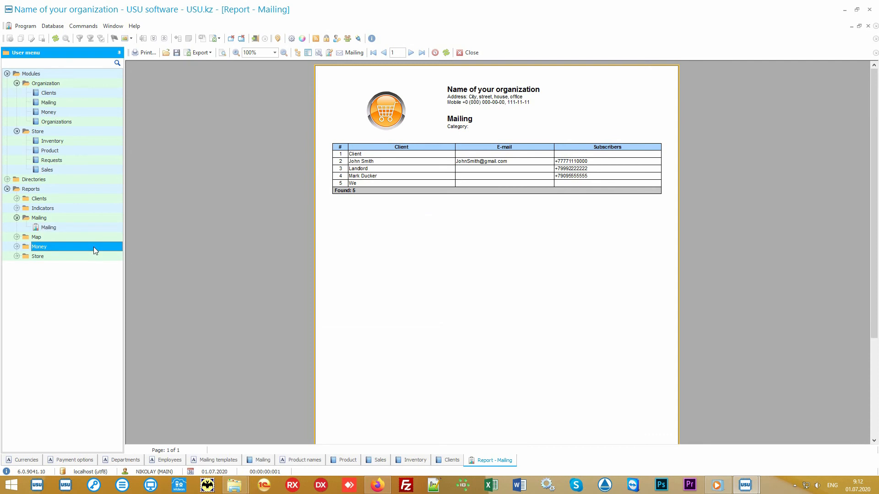
pyautogui.doubleClick(93, 246)
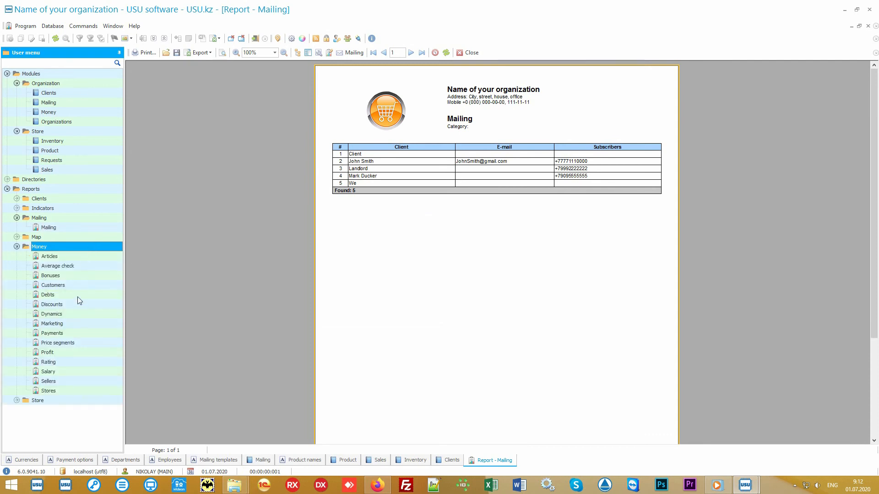
pyautogui.doubleClick(65, 372)
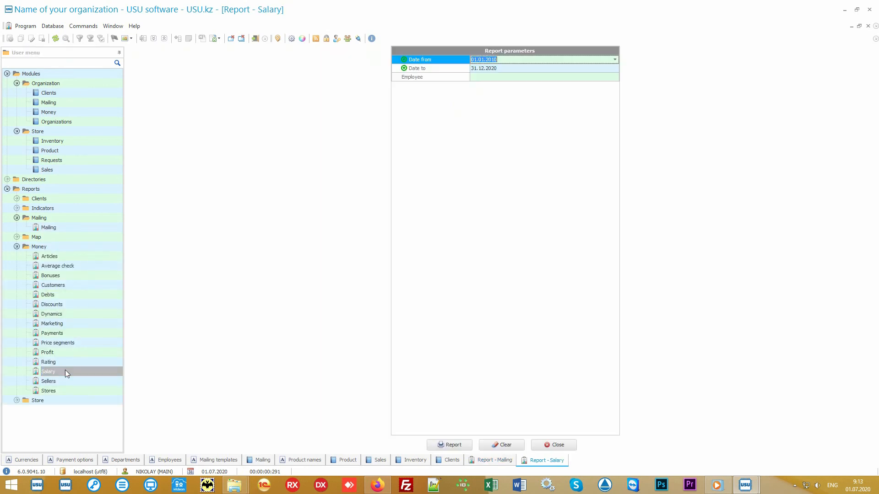
pyautogui.click(447, 445)
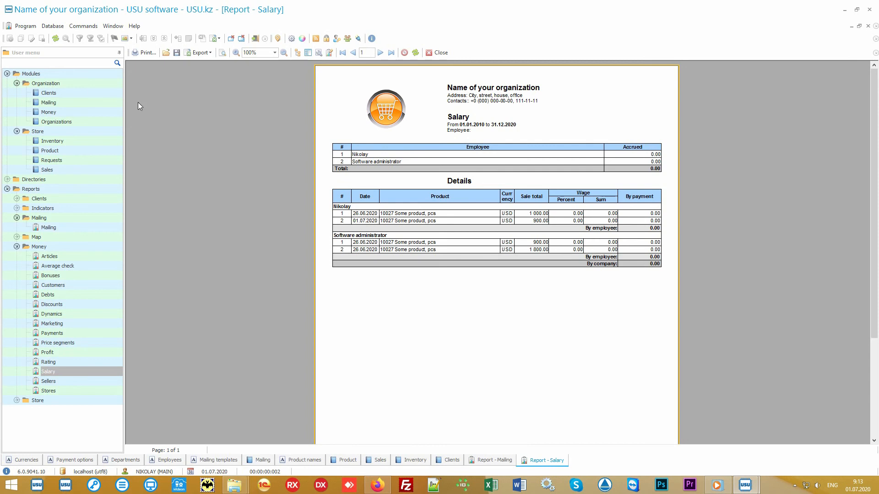
pyautogui.click(75, 94)
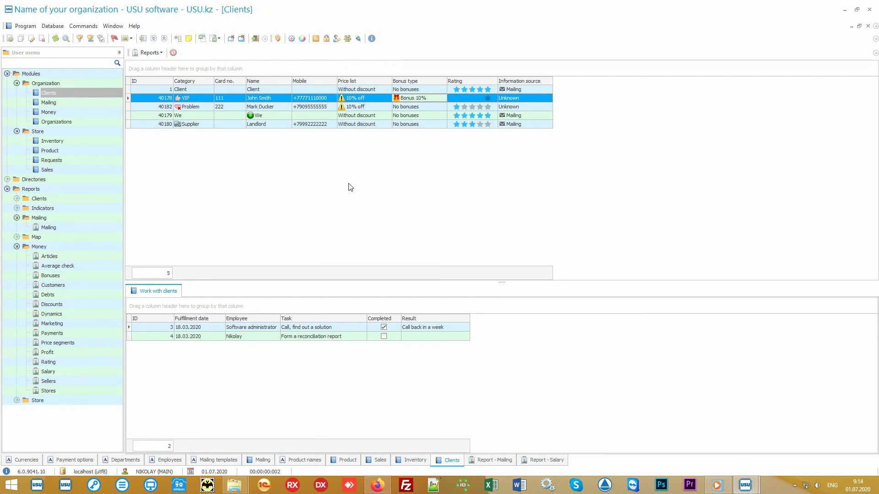
# Collapse Modules, Mailing and Money, then generate the Store Popularity report with its pie chart
pyautogui.click(16, 74)
pyautogui.click(7, 73)
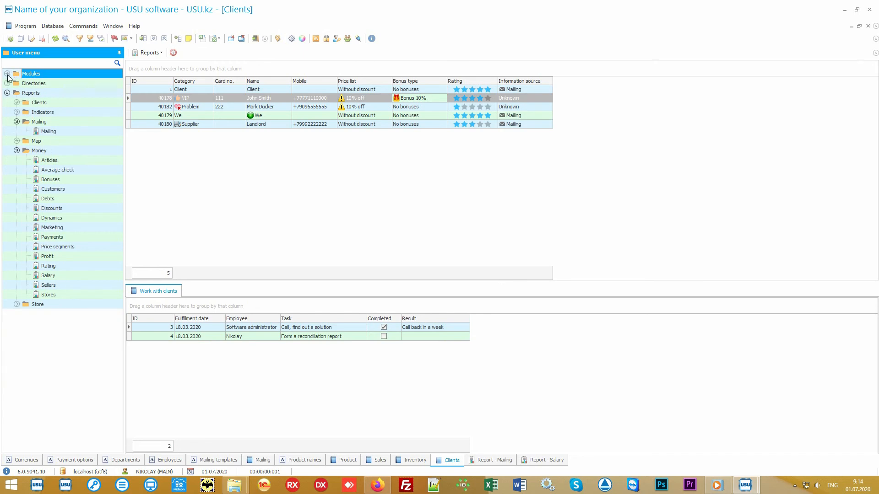
pyautogui.click(39, 122)
pyautogui.click(17, 122)
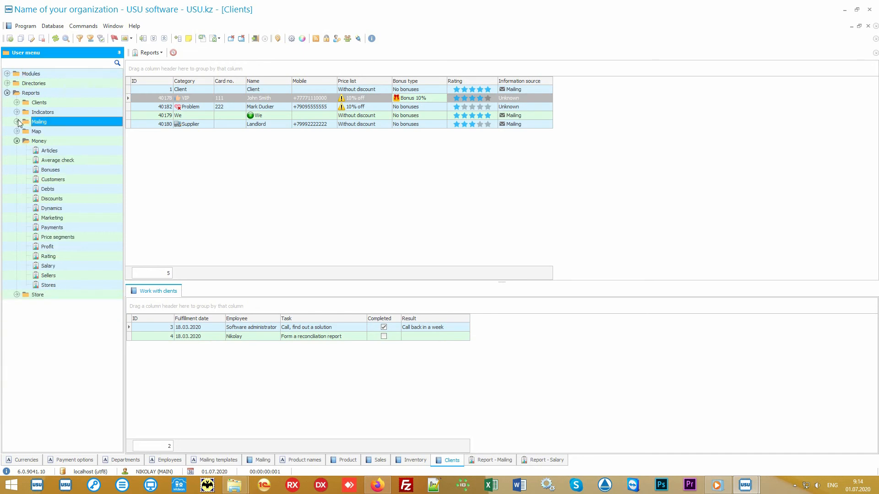
pyautogui.click(18, 142)
pyautogui.click(17, 141)
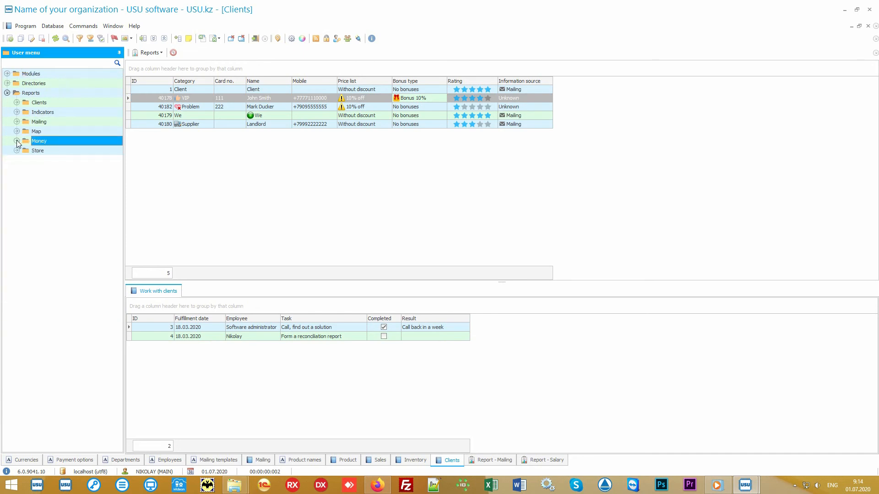
pyautogui.doubleClick(45, 151)
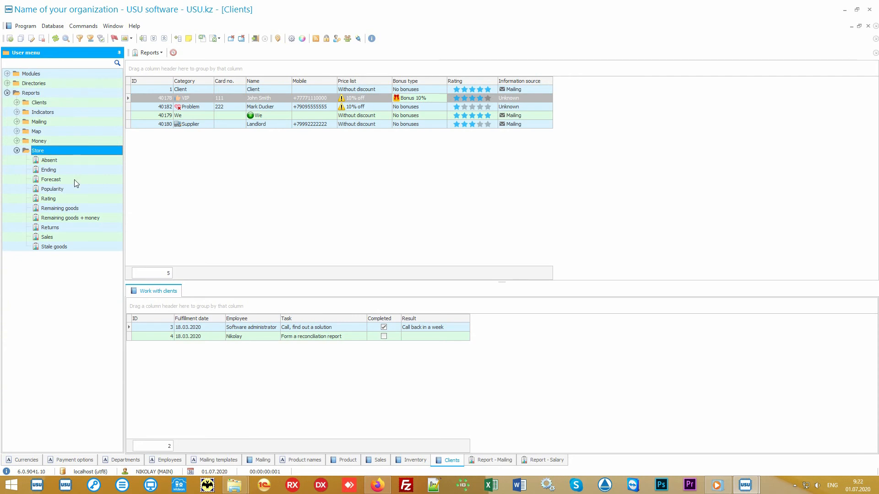
pyautogui.doubleClick(53, 189)
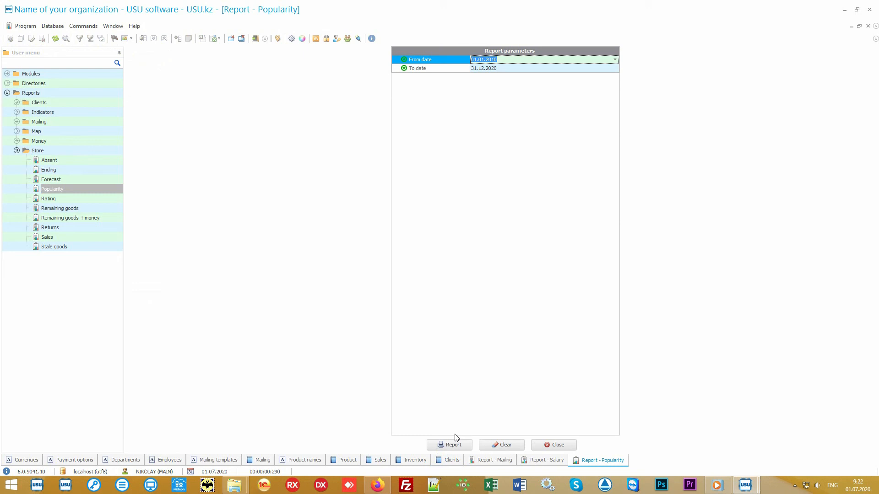
pyautogui.click(454, 444)
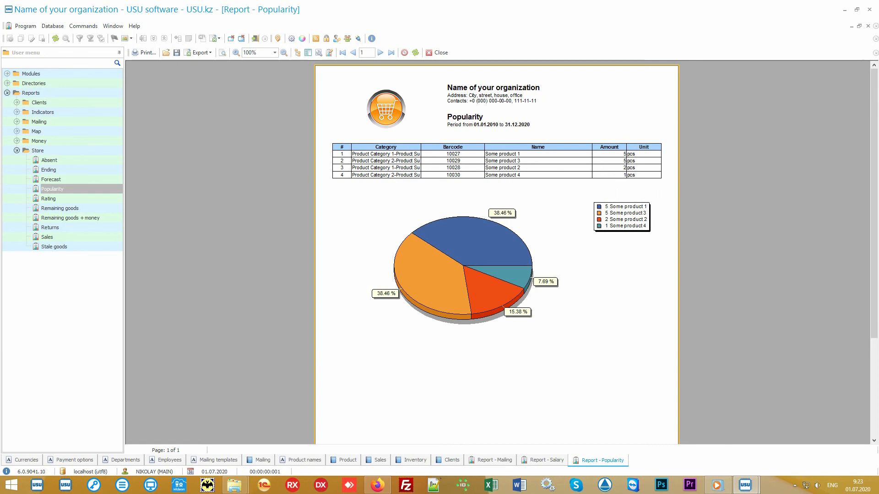
# Generate the Rating report for 01.01.2010–31.12.2020 and compare it against the Popularity tab
pyautogui.doubleClick(86, 199)
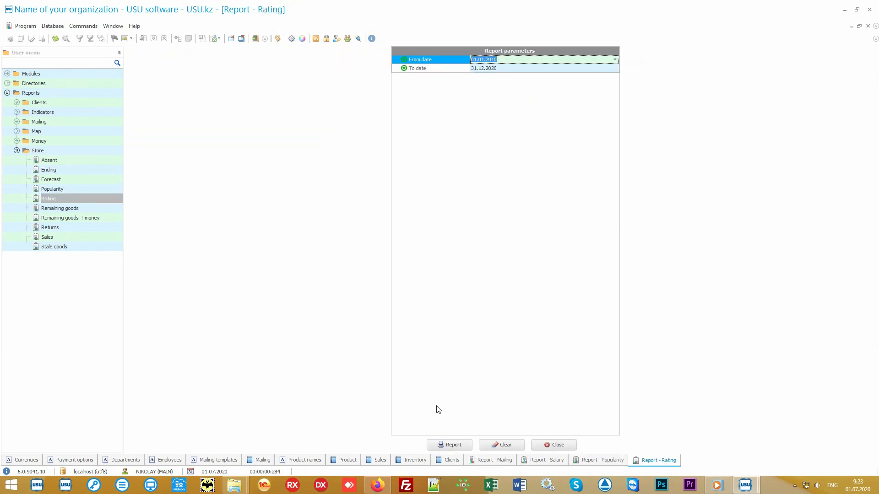
pyautogui.click(449, 445)
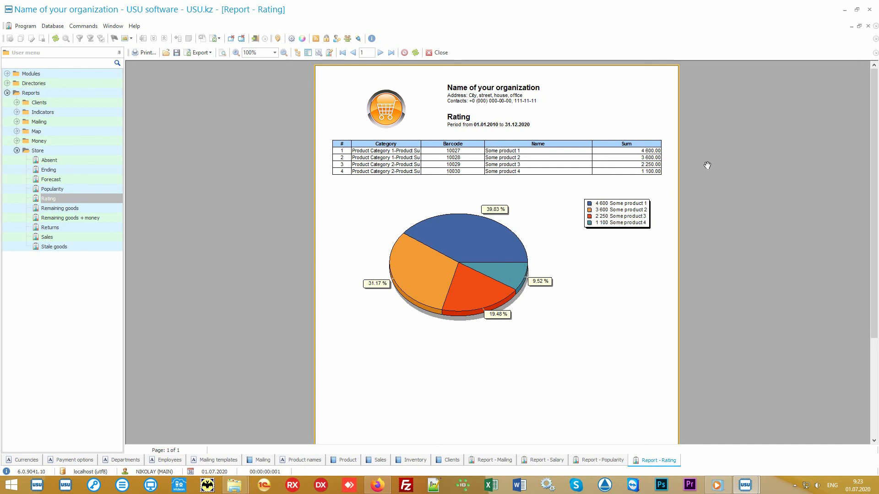
pyautogui.click(597, 461)
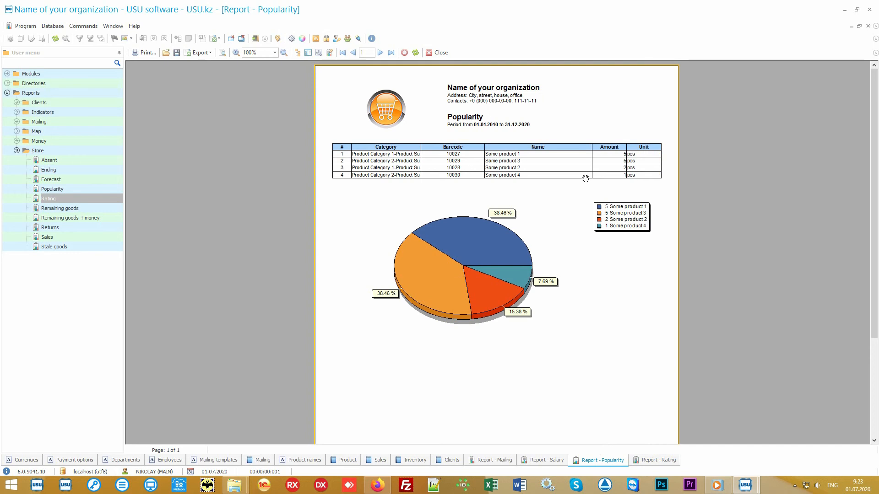
pyautogui.click(645, 464)
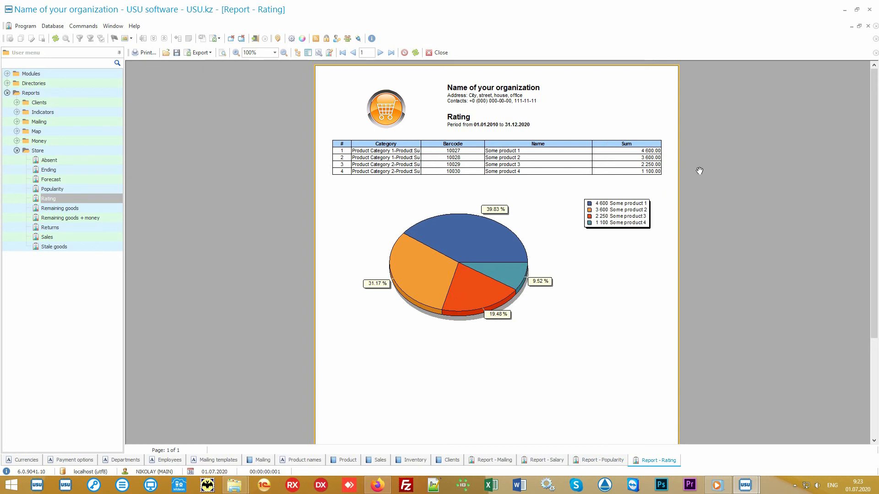
# Generate a full-period Sales report, then clear the default dates in a fresh Sales form
pyautogui.doubleClick(80, 237)
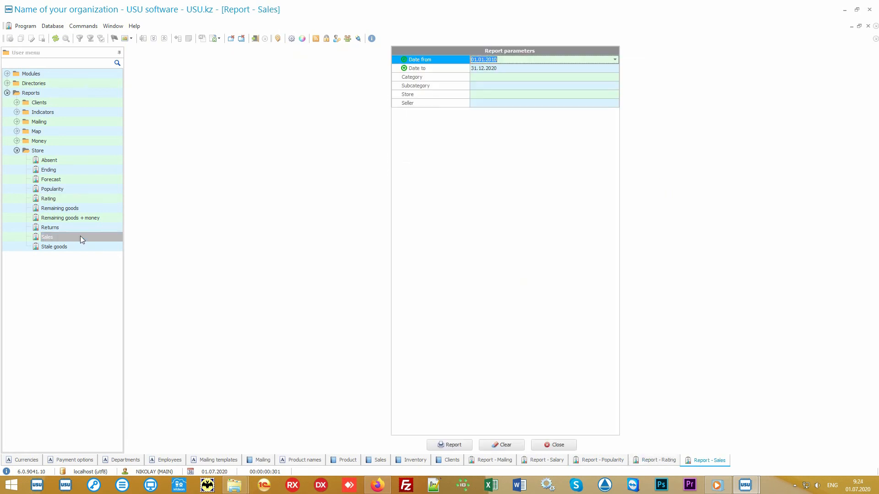
pyautogui.click(452, 444)
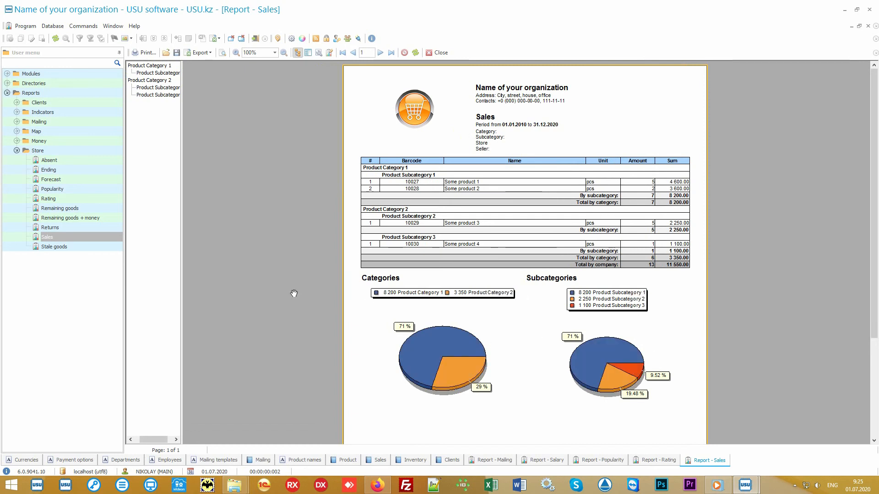
pyautogui.doubleClick(89, 235)
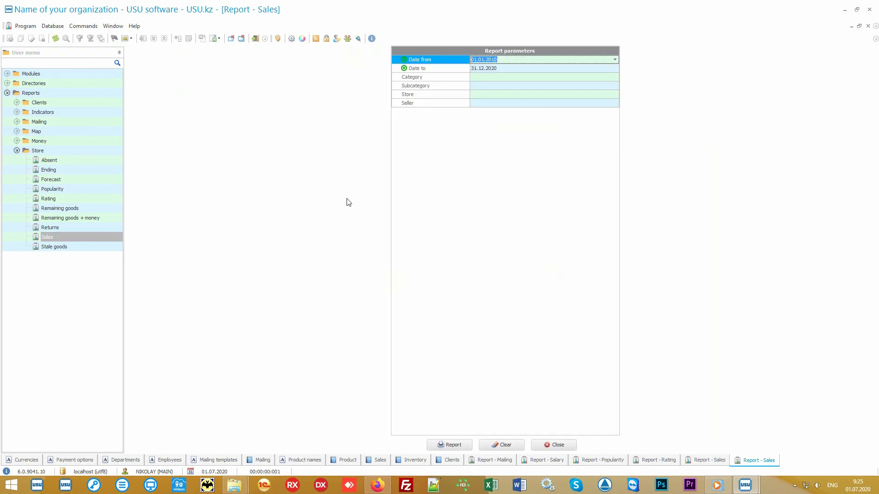
pyautogui.press('Delete')
pyautogui.press('Down')
pyautogui.press('Delete')
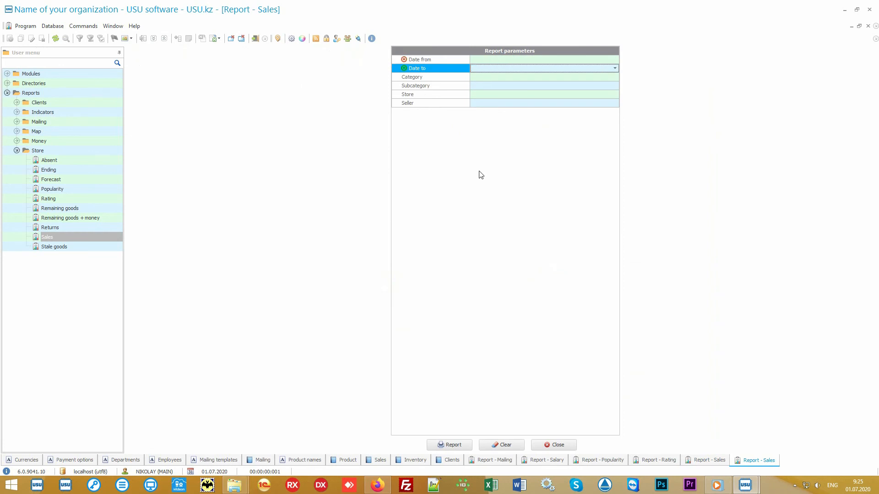
pyautogui.press('Up')
# Set the period to 01.07.2020–05.07.2020 and generate the Sales report totalling 2 000.00
pyautogui.click(615, 60)
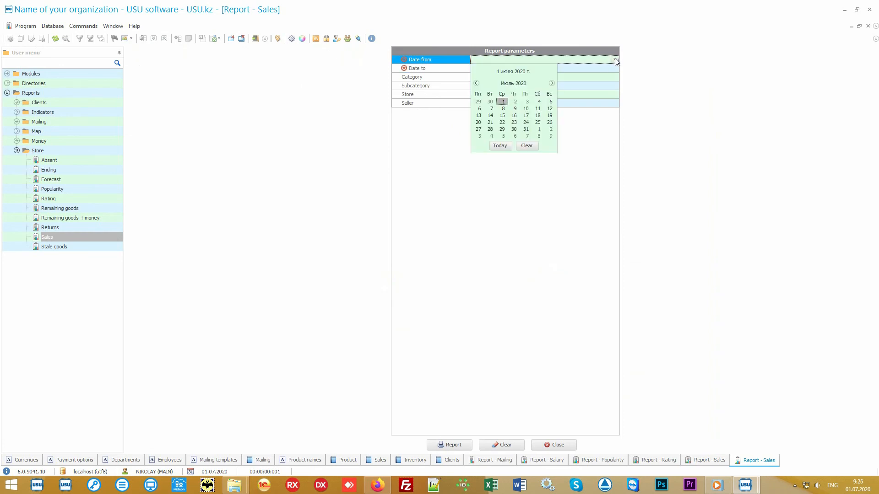
pyautogui.click(500, 146)
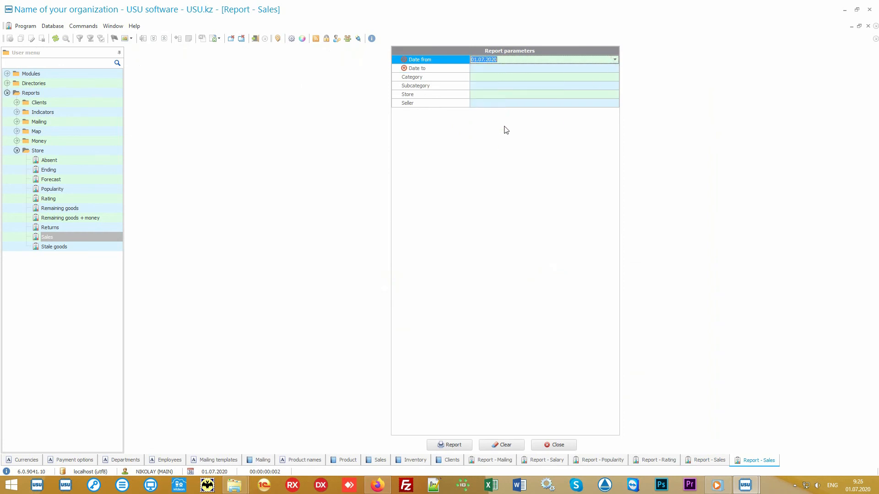
pyautogui.click(500, 69)
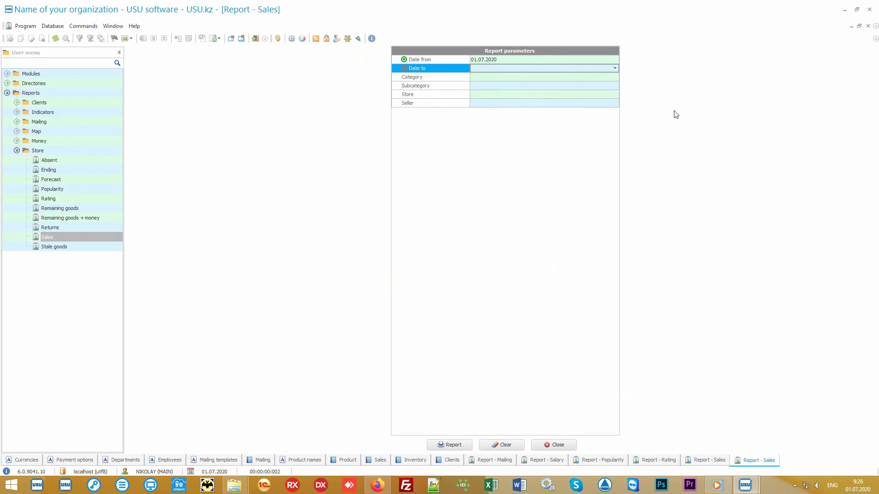
pyautogui.write('05.07.2020')
pyautogui.press('Return')
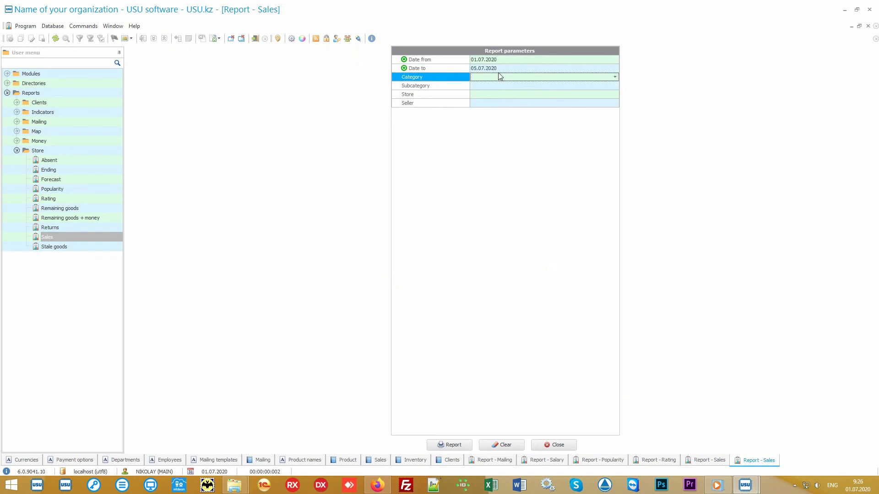
pyautogui.click(453, 445)
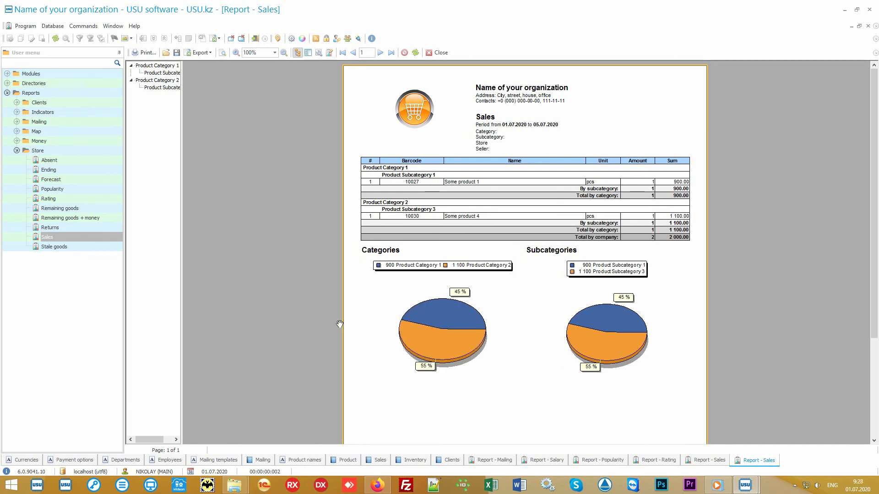
pyautogui.click(69, 152)
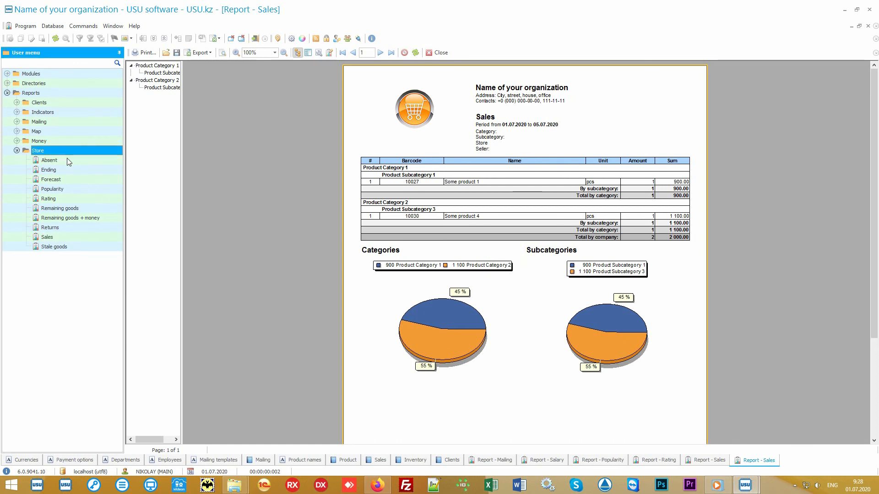
pyautogui.press('Down')
pyautogui.press('Down')
pyautogui.press('Down')
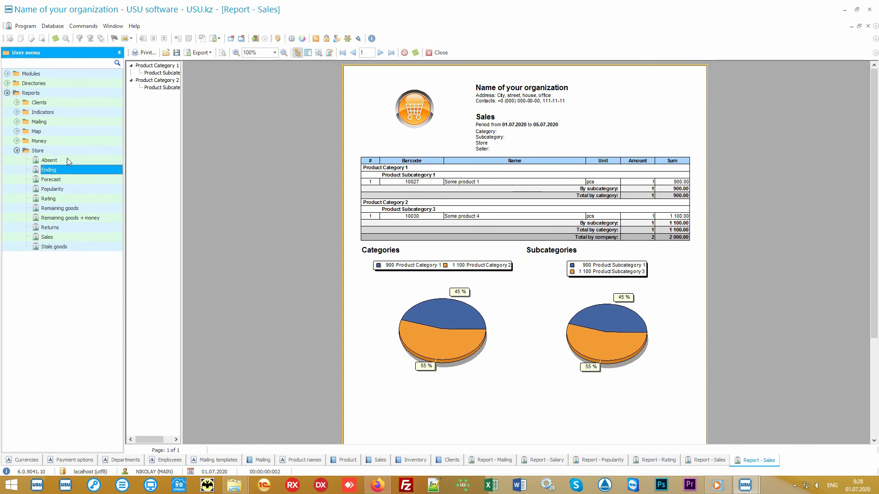
pyautogui.press('Down')
pyautogui.press('Down')
pyautogui.press('Down')
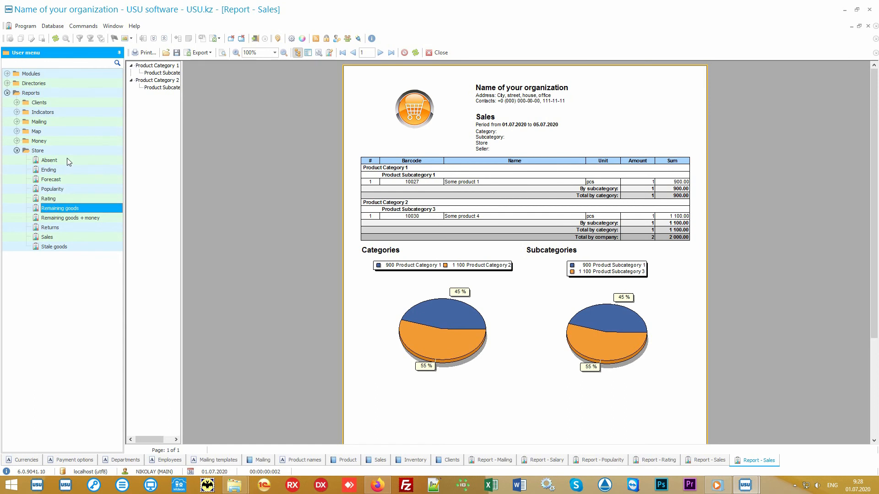
pyautogui.press('Down')
pyautogui.press('Down')
pyautogui.press('Down')
pyautogui.press('Down')
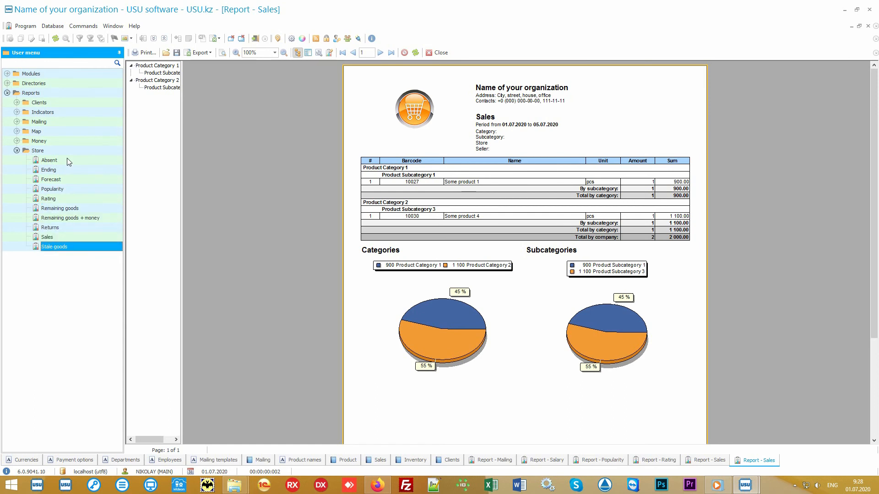
pyautogui.click(17, 141)
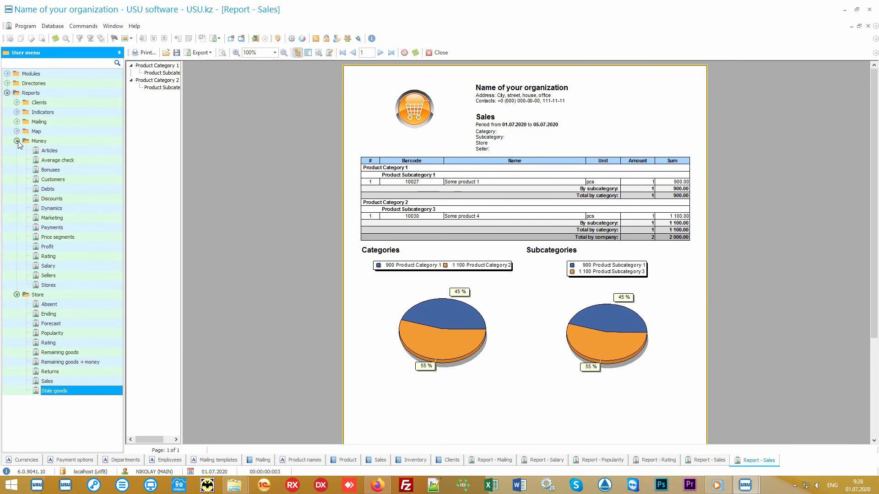
pyautogui.click(17, 141)
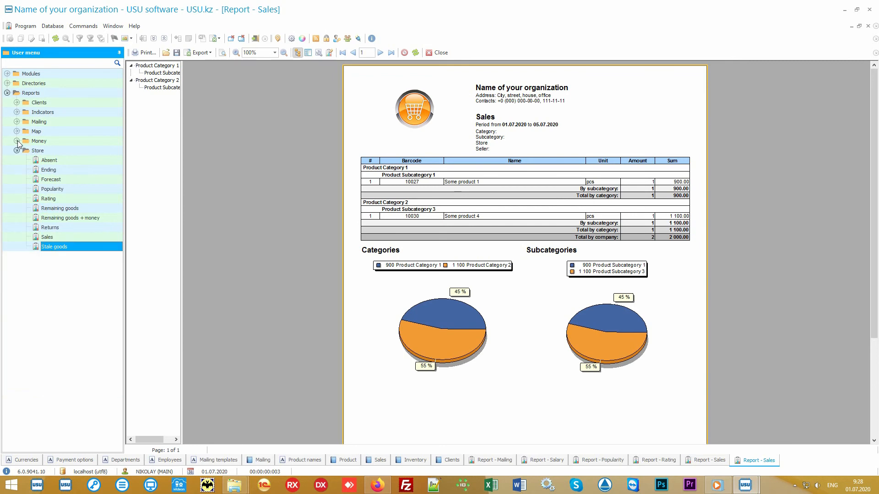
pyautogui.click(56, 152)
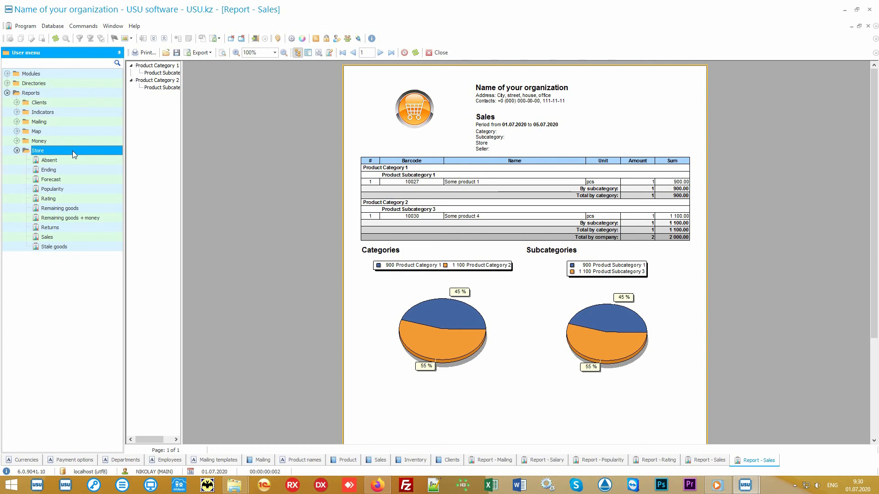
# Open a new Sales report form, stepping through Date to, Category, Subcategory, Store and Seller without filling them
pyautogui.doubleClick(74, 236)
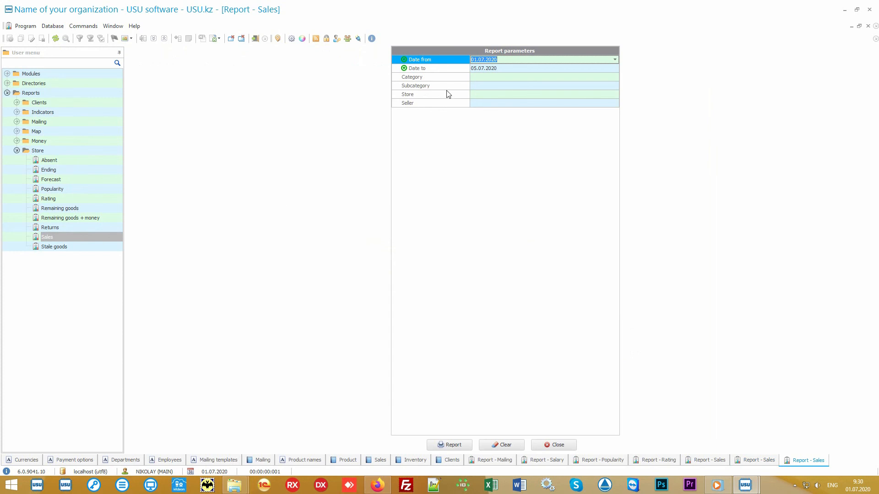
pyautogui.click(454, 71)
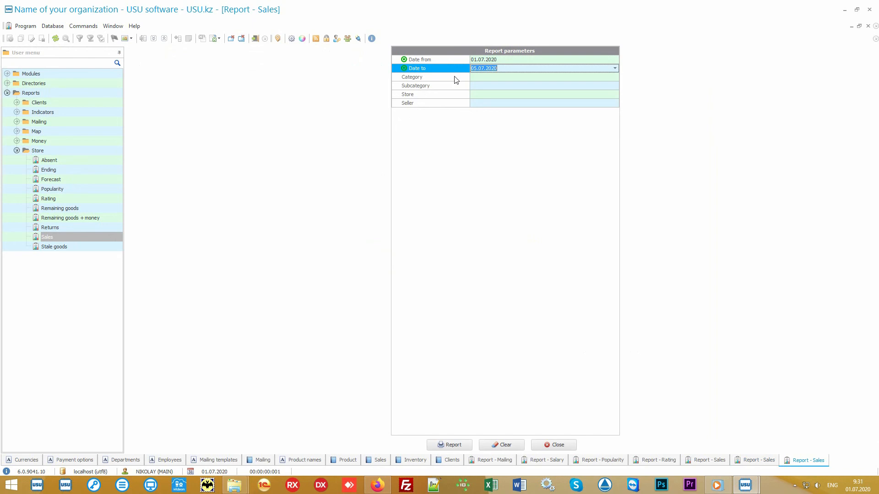
pyautogui.click(456, 78)
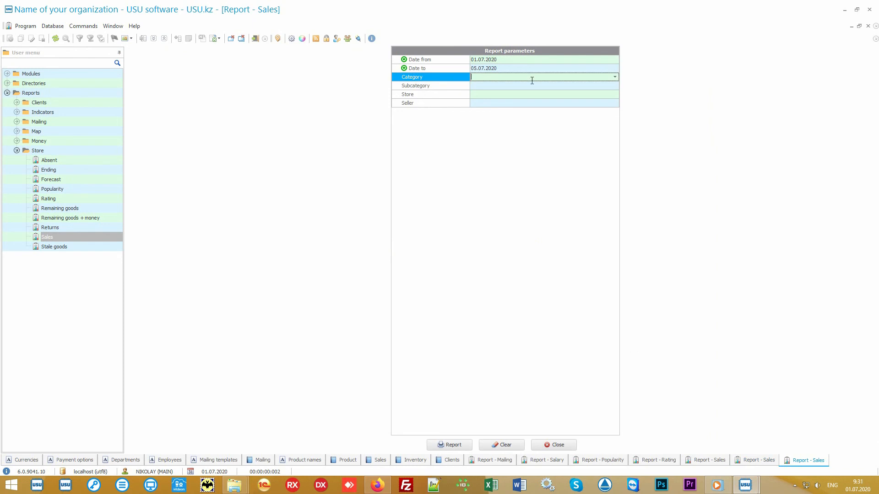
pyautogui.click(614, 78)
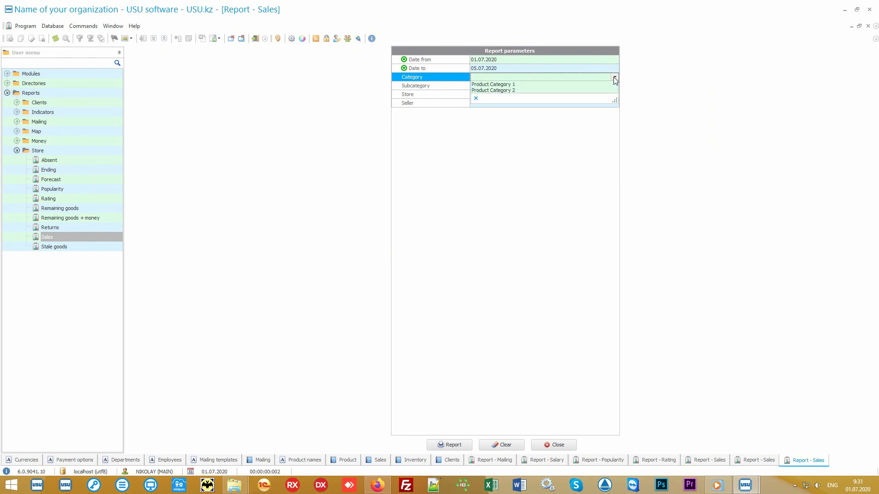
pyautogui.click(614, 78)
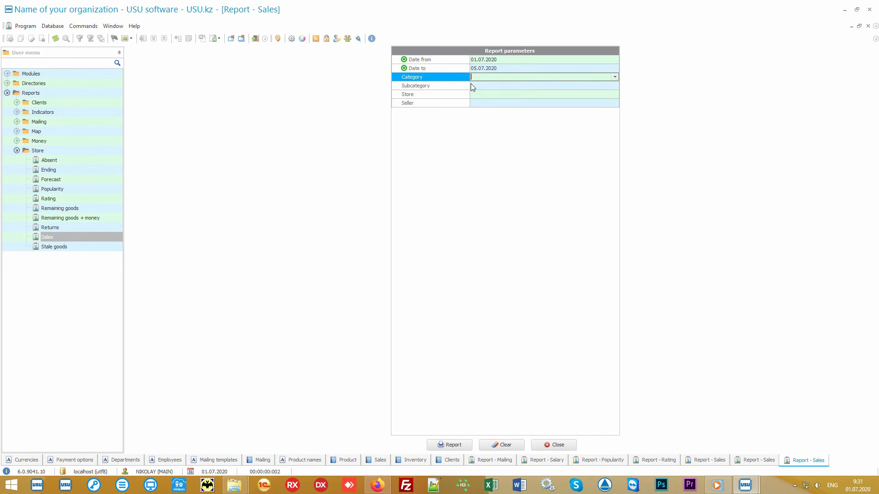
pyautogui.click(454, 86)
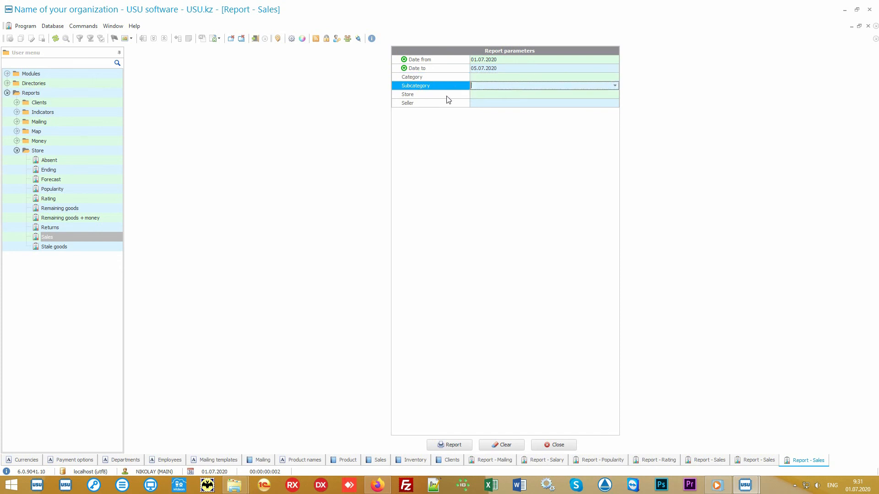
pyautogui.click(448, 96)
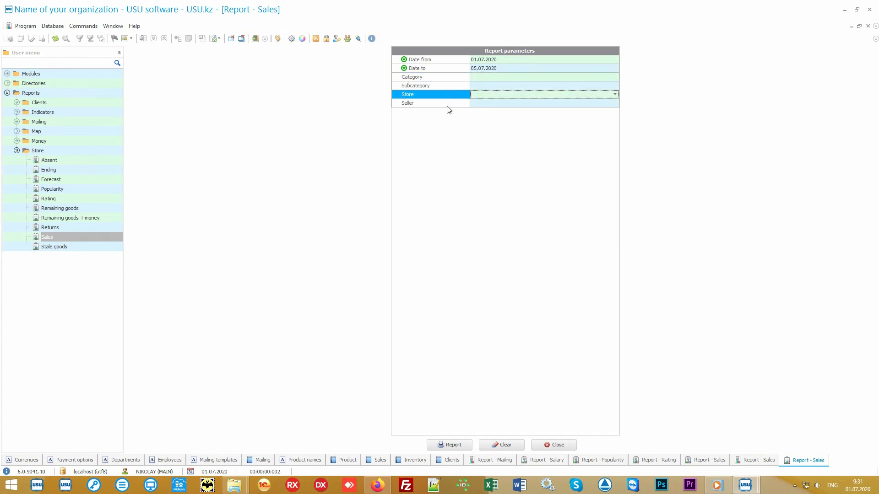
pyautogui.click(447, 106)
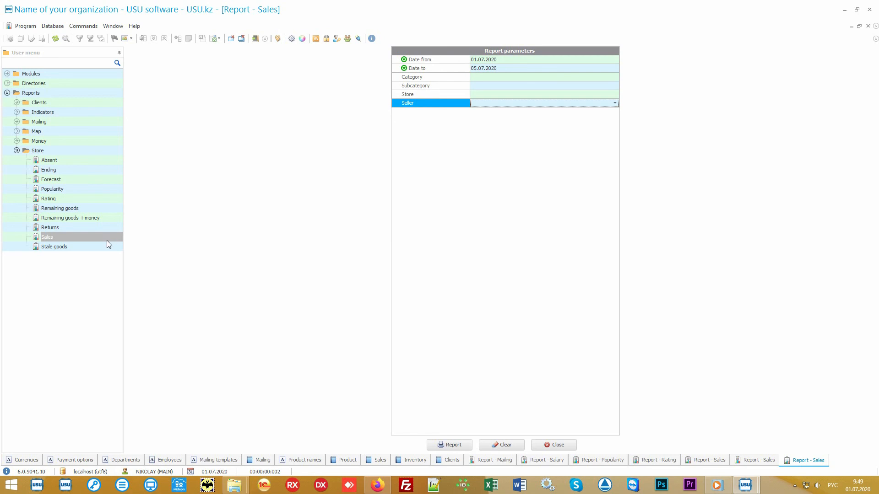
pyautogui.click(84, 248)
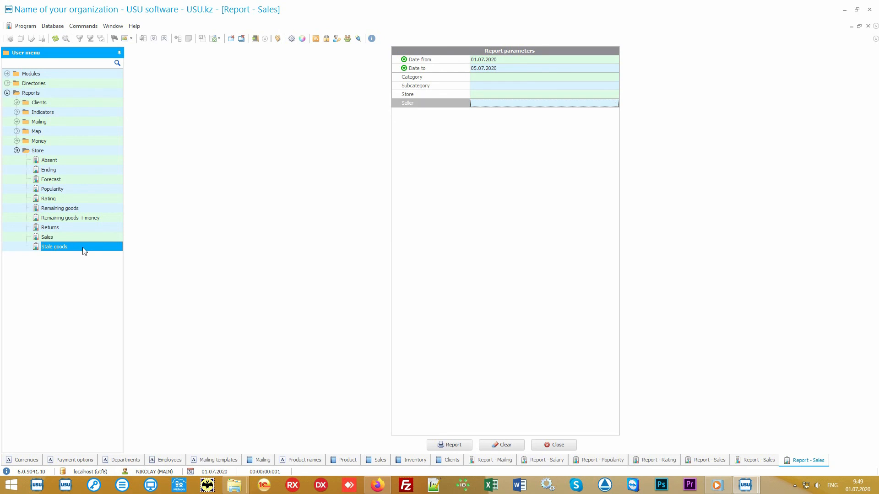
# Generate the Stale goods report listing Some product 5 with 20 left at 5 000.00
pyautogui.click(448, 445)
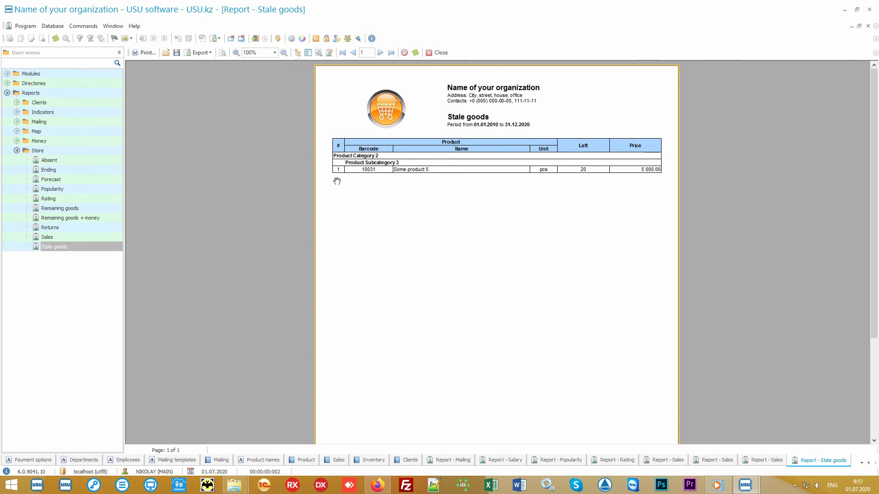
pyautogui.click(60, 162)
pyautogui.doubleClick(60, 159)
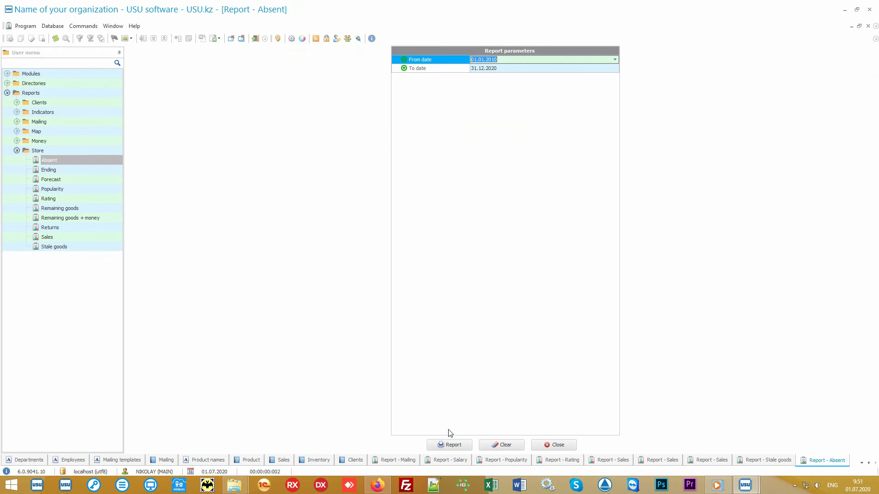
# Generate the Absent report: Some product 6 requested 3 times, Some product 7 once (75%/25%)
pyautogui.click(461, 446)
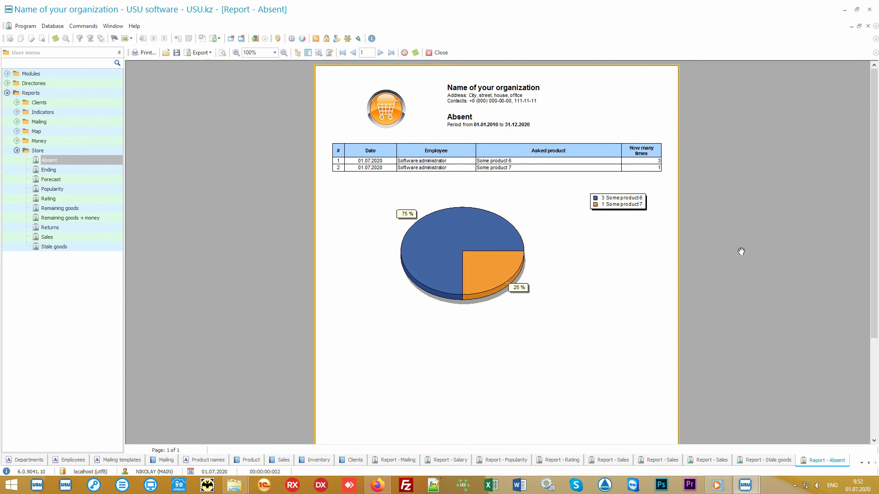
# Run the Returns report, showing one Some product 4 return worth 1 100.00 on 01.07.2020
pyautogui.click(50, 228)
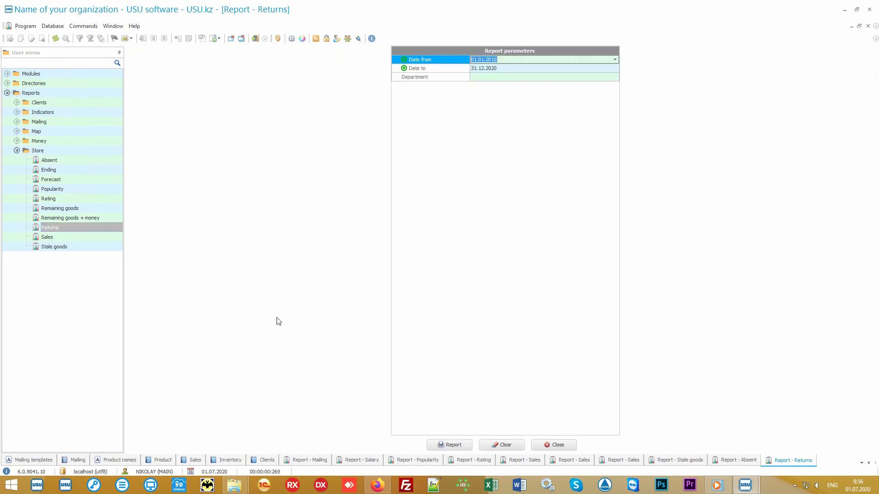
pyautogui.click(448, 444)
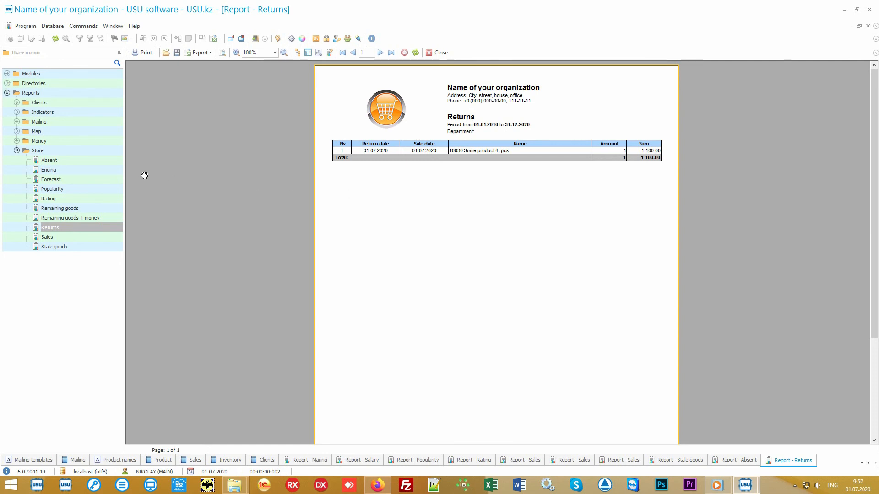
# Generate the 01.06.2020–01.07.2020 Forecast of daily sales and days of supply for four products
pyautogui.doubleClick(74, 180)
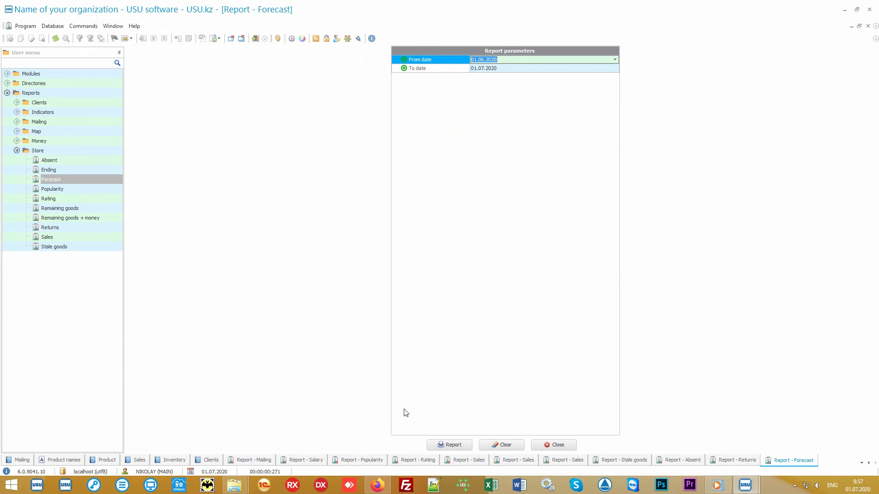
pyautogui.click(453, 445)
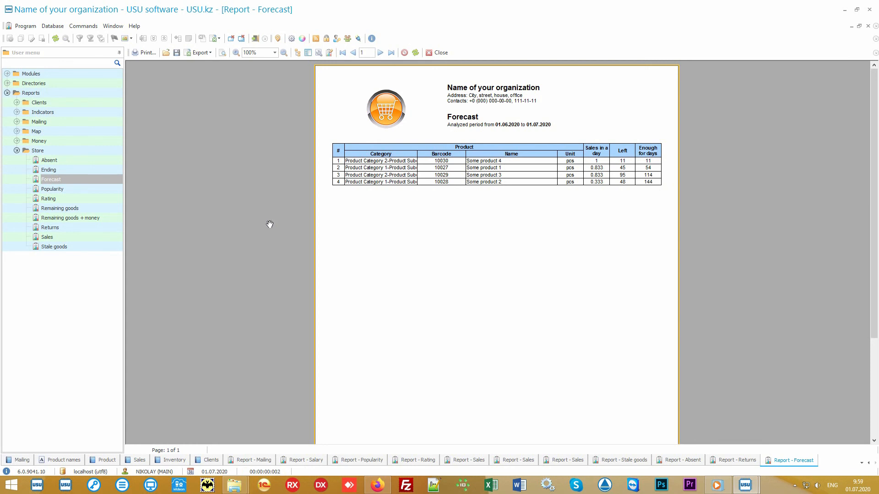
# Open the Ending report for 01.07.2020: Some product 4 needs 20, only 11 present
pyautogui.click(97, 170)
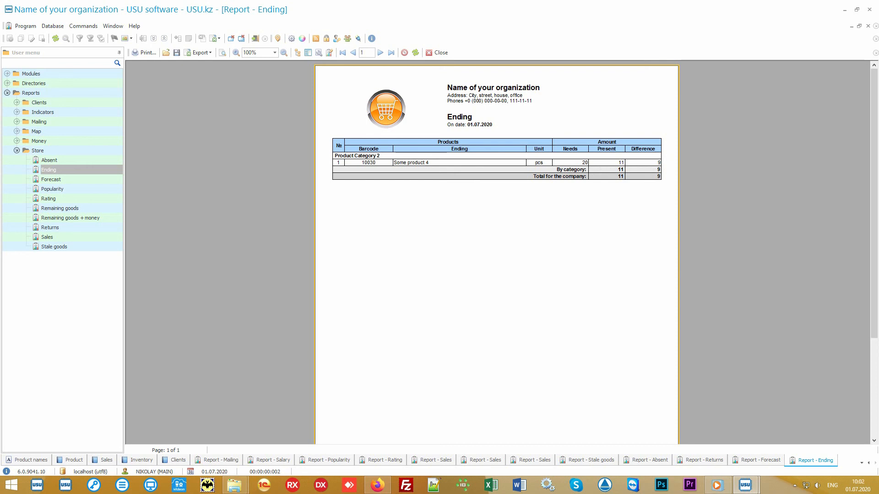
# Generate the Remaining goods report for 01.07.2020: five products, 221 at first, 219 left
pyautogui.click(89, 209)
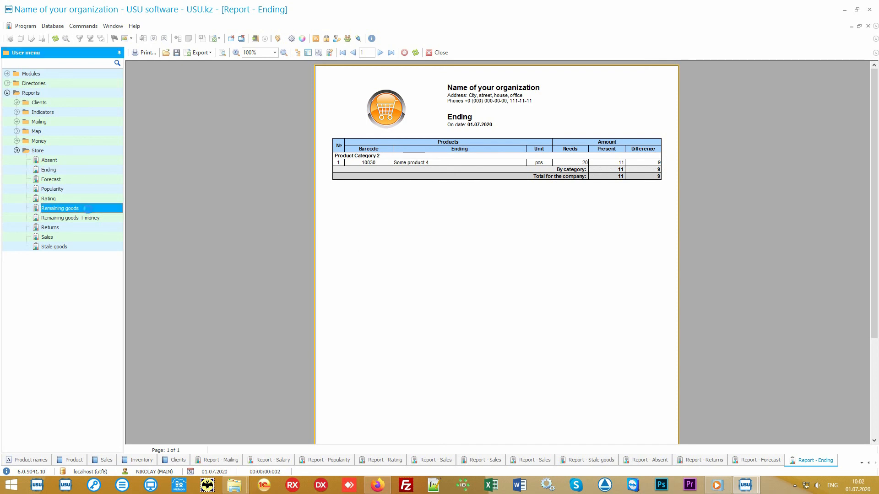
pyautogui.click(453, 445)
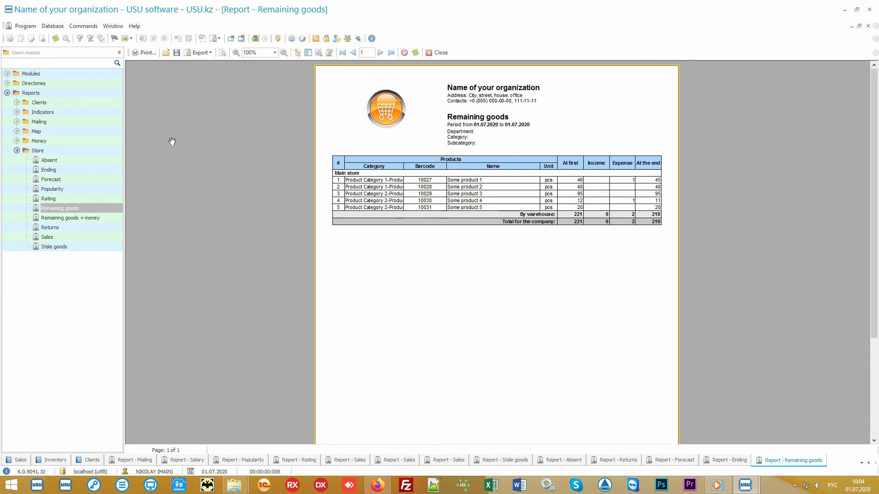
# Expand the Money reports, collapse the Store reports, and expand Directories in the User menu
pyautogui.doubleClick(86, 142)
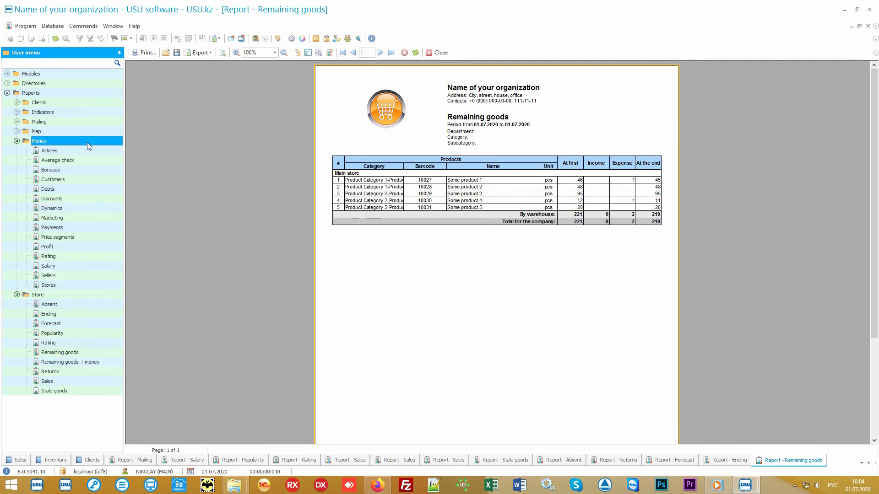
pyautogui.click(30, 296)
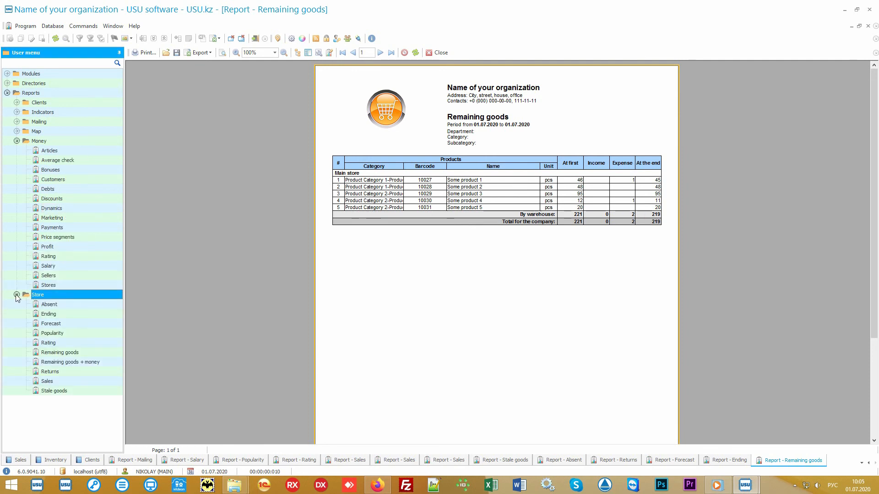
pyautogui.click(17, 296)
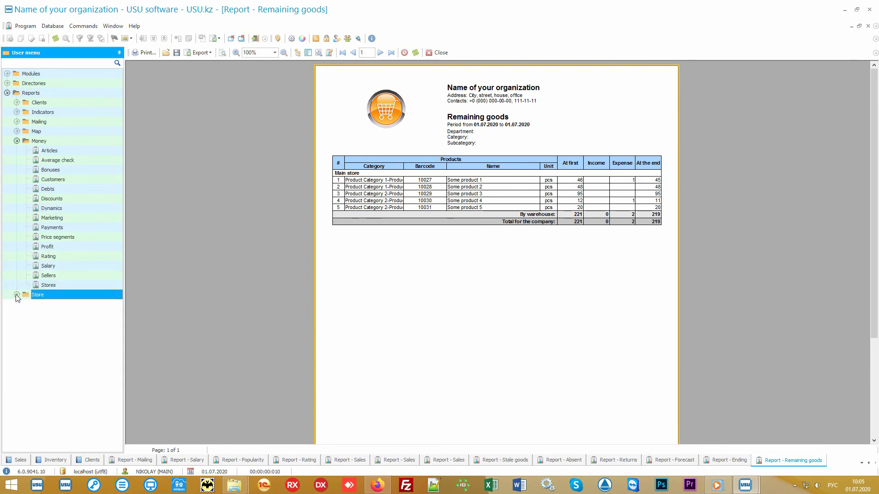
pyautogui.click(69, 144)
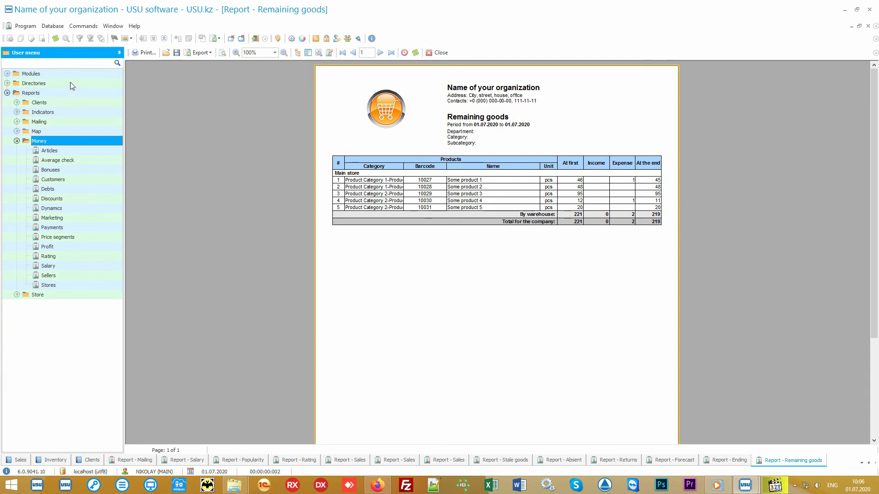
pyautogui.click(70, 82)
# Open the Financial items list, then generate the Articles report: expenses 74 000.00, income 11 150.00
pyautogui.click(62, 121)
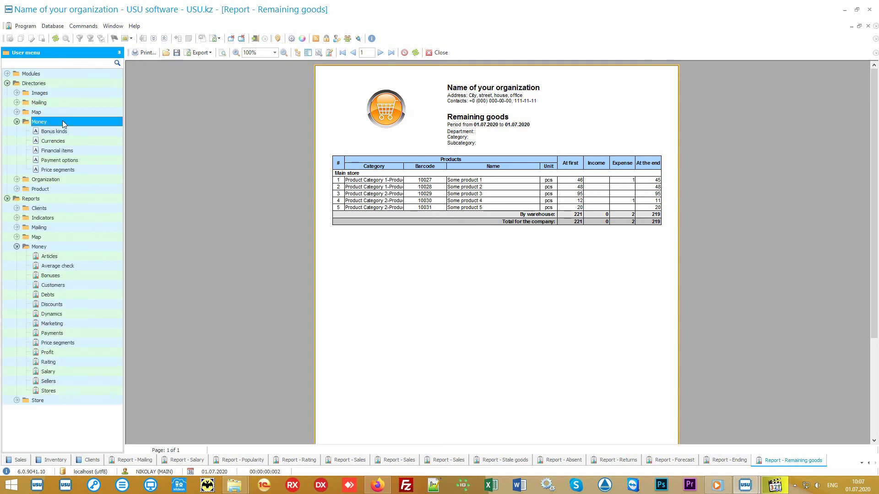
pyautogui.click(86, 150)
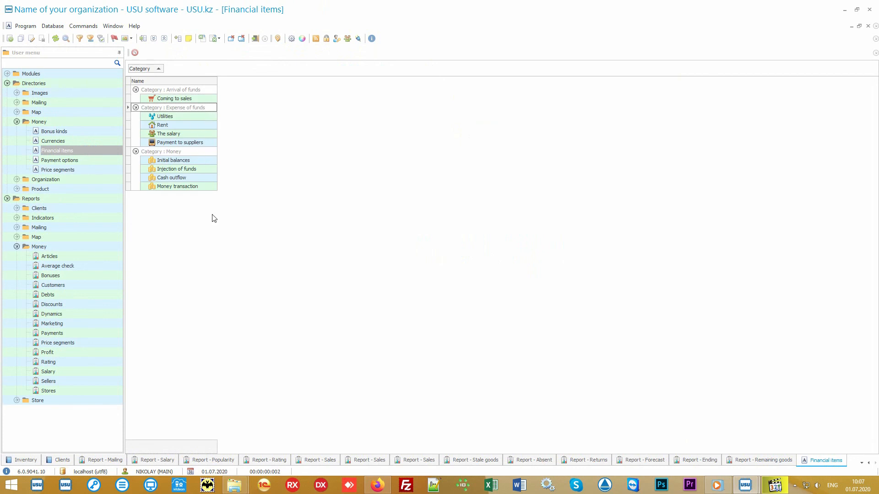
pyautogui.click(83, 255)
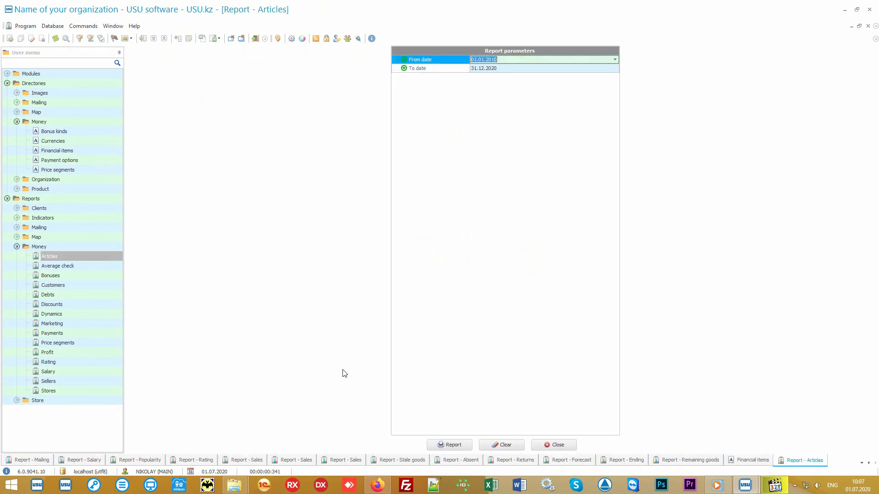
pyautogui.click(443, 443)
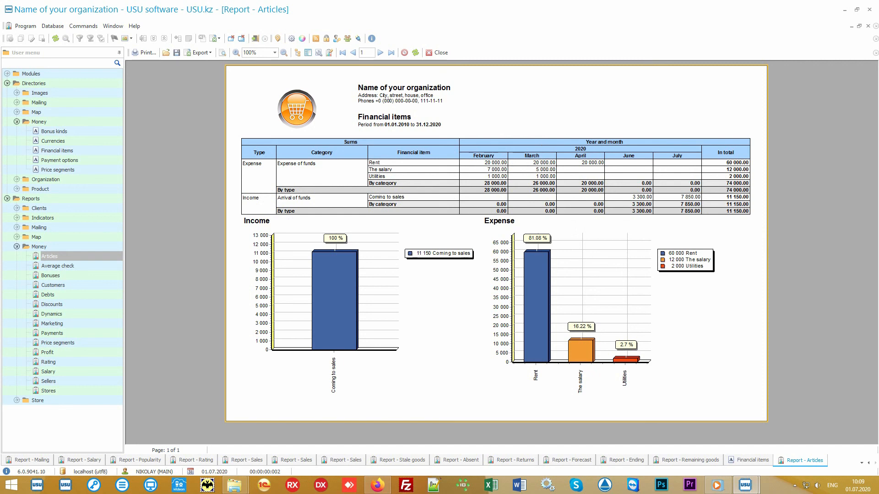
pyautogui.click(81, 266)
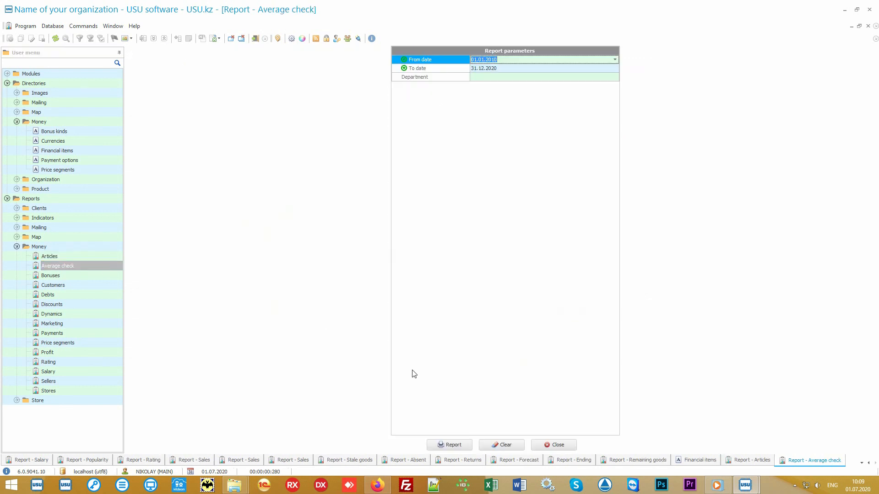
pyautogui.click(466, 444)
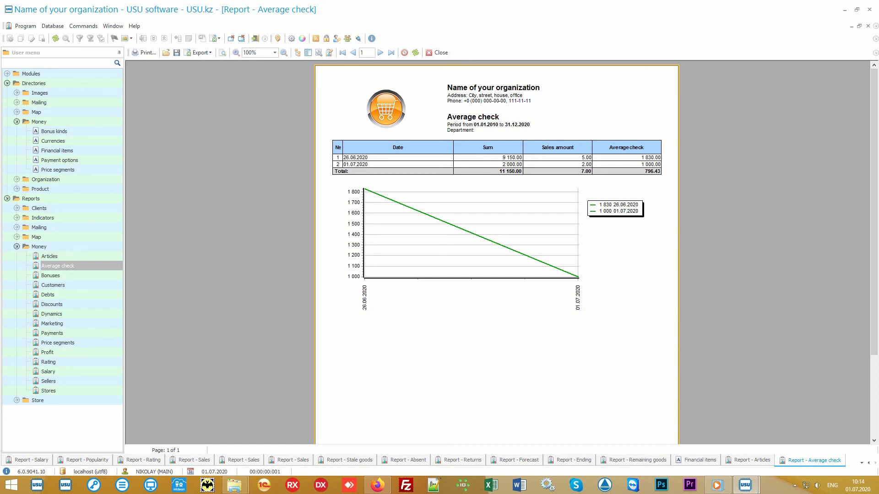
# Generate the Price segments report: 8 sales totalling 13 750.00, with 2000–5000 at 65.09%
pyautogui.click(98, 342)
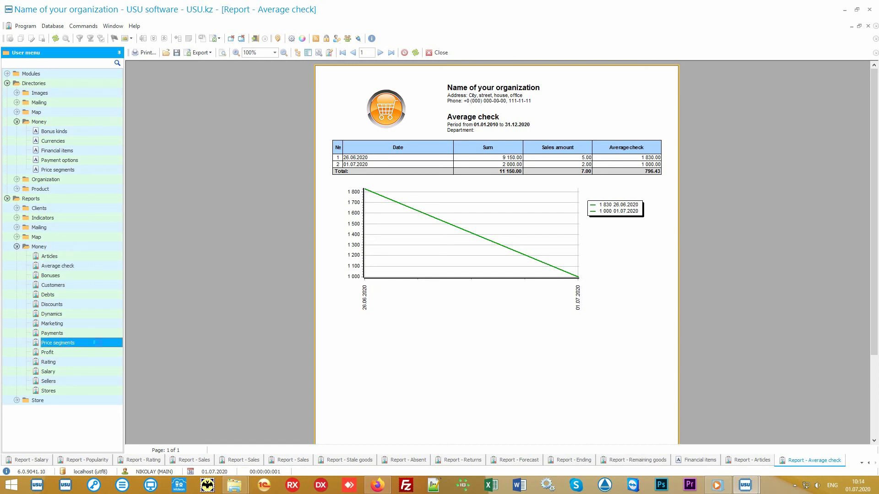
pyautogui.click(449, 443)
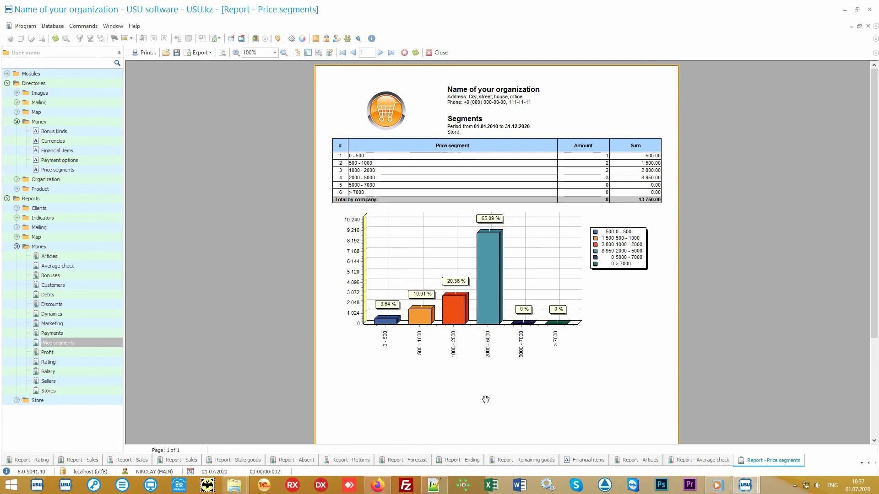
# Generate the Rating report of client totals by department for 01.01.2010–31.12.2020
pyautogui.click(85, 364)
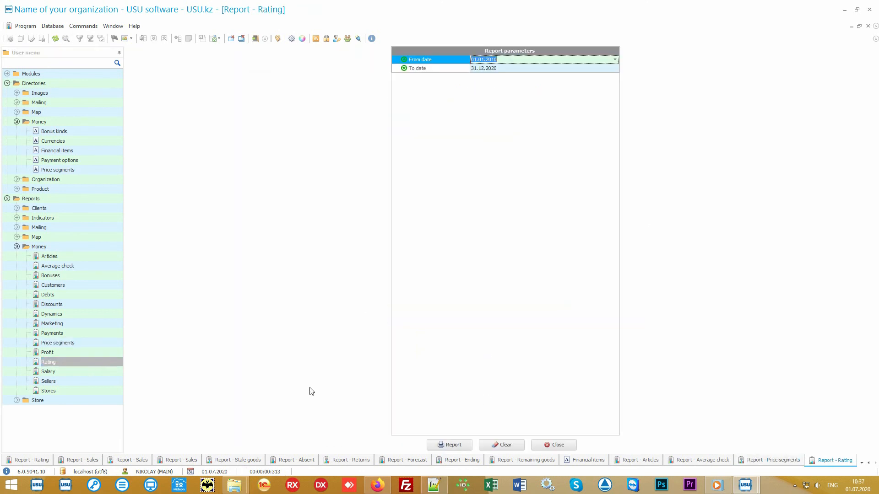
pyautogui.click(449, 448)
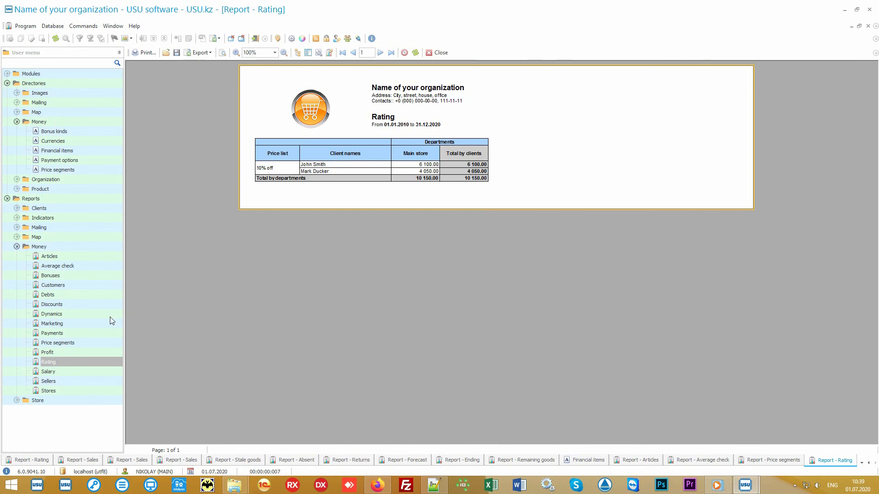
pyautogui.click(86, 323)
# Generate the Marketing, Stores and Sellers money reports, ending on the Salary report's parameter form
pyautogui.click(441, 445)
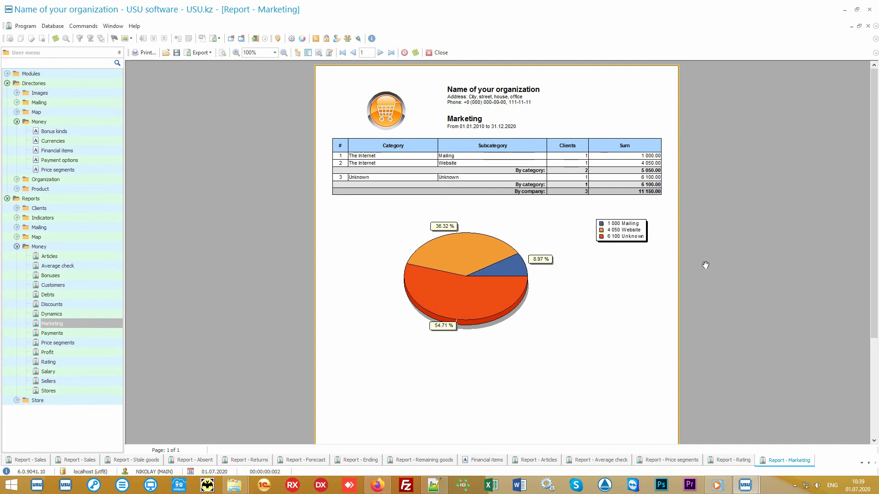
pyautogui.click(90, 389)
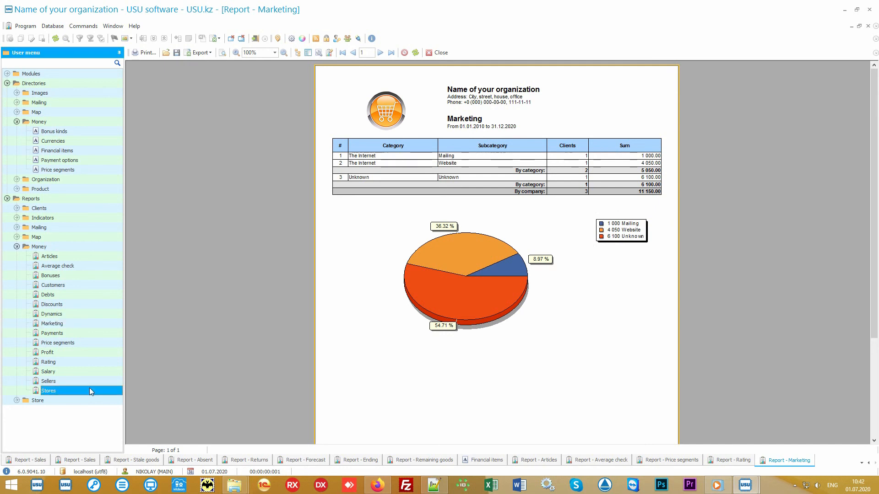
pyautogui.click(447, 444)
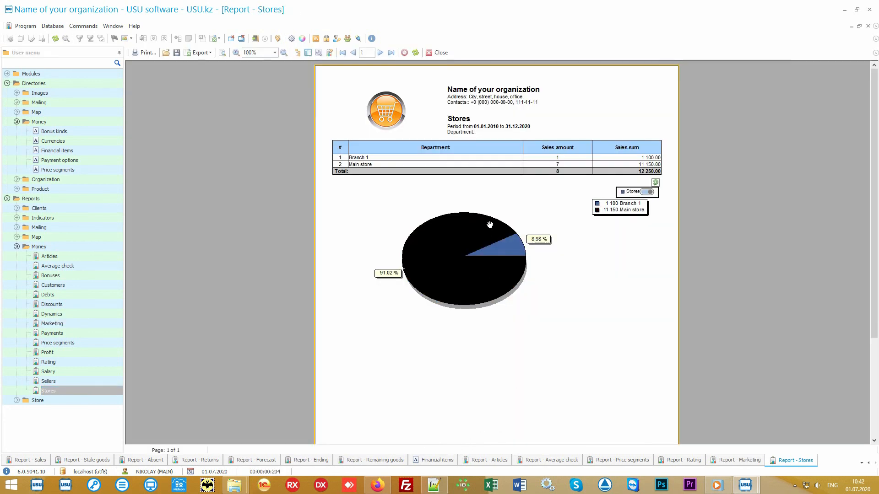
pyautogui.click(82, 383)
pyautogui.click(446, 445)
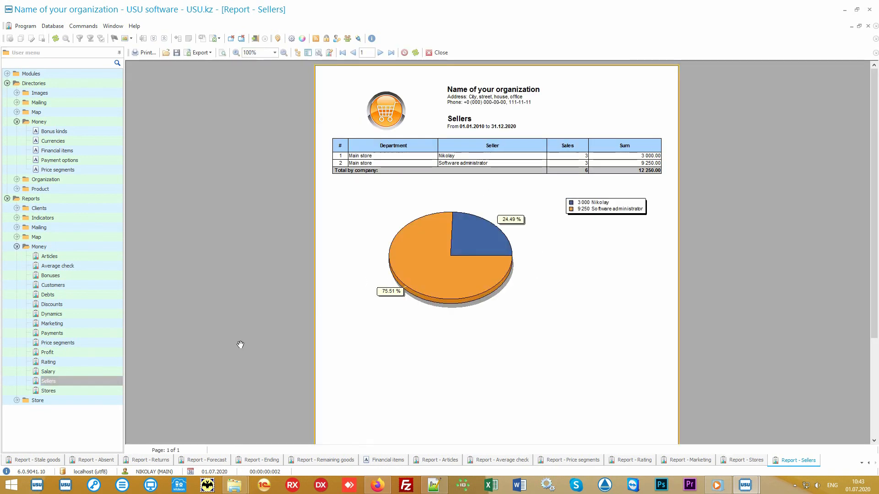
pyautogui.click(78, 371)
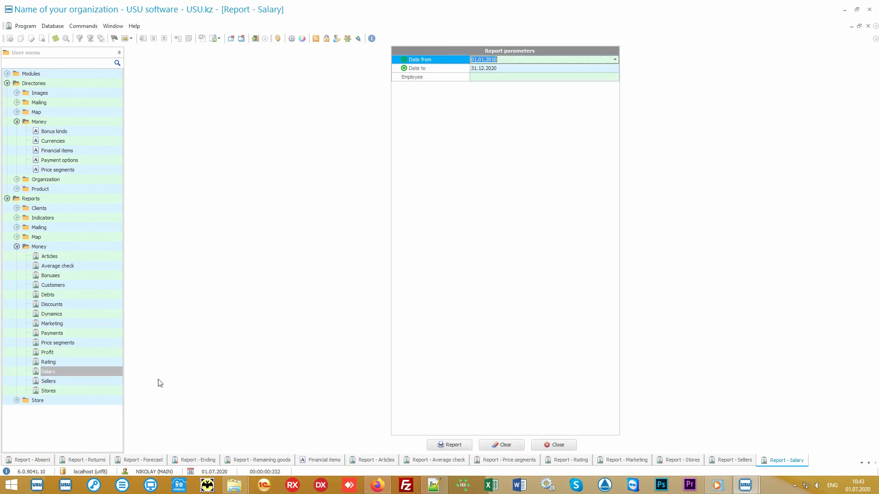
# Generate the Salary report showing 0.00 accrued for both employees, then select the Discounts report
pyautogui.click(447, 445)
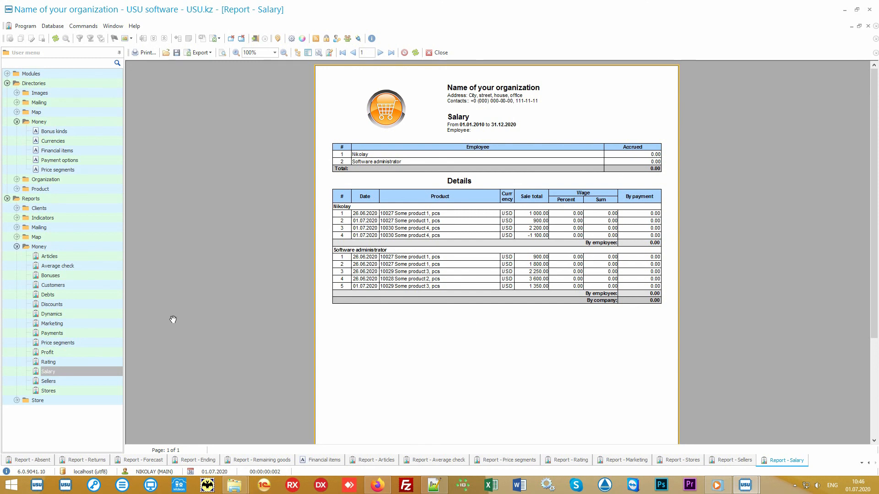
pyautogui.click(101, 303)
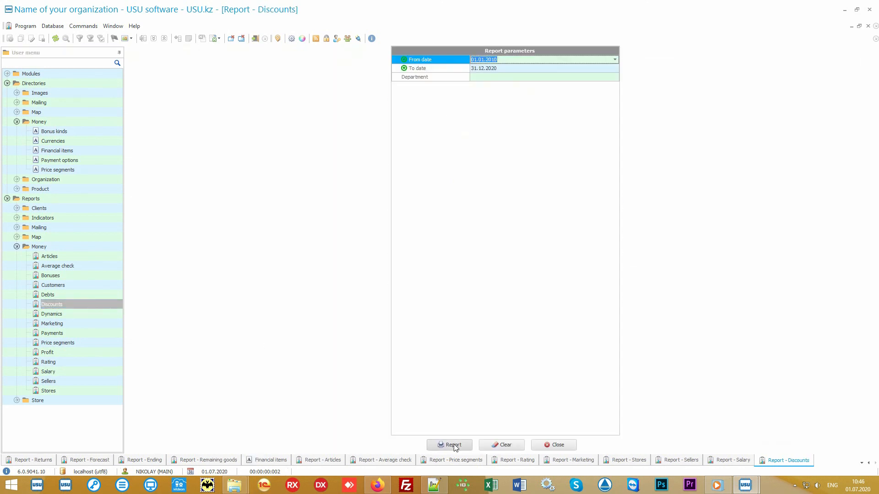
# Generate the Discounts report with sums by reason, a pie chart and per-sale details, then switch to Audit
pyautogui.click(450, 446)
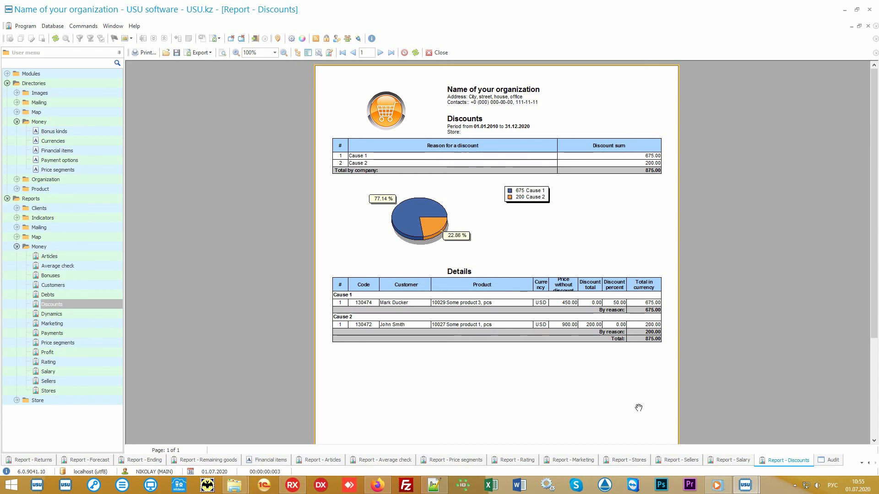
pyautogui.click(832, 463)
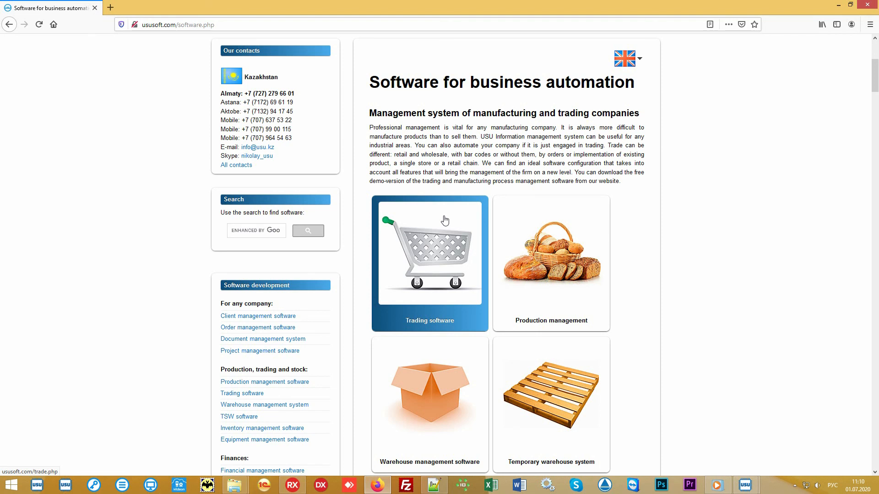
# Open the ususoft.com Software price page from the site's navigation bar
pyautogui.scroll(5, 445, 220)
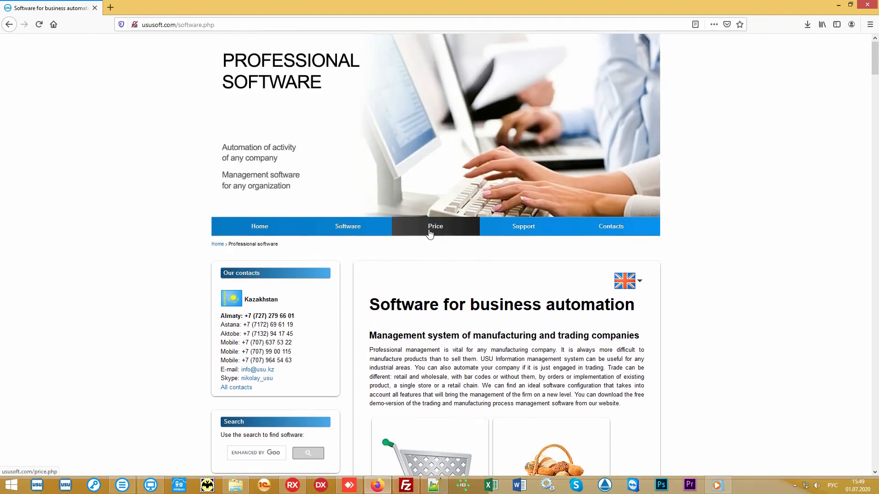
pyautogui.click(430, 234)
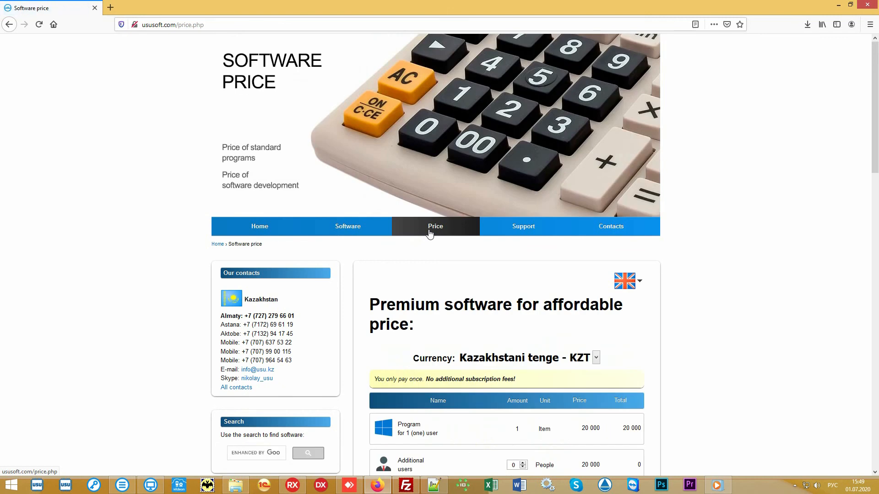
pyautogui.scroll(-4, 731, 299)
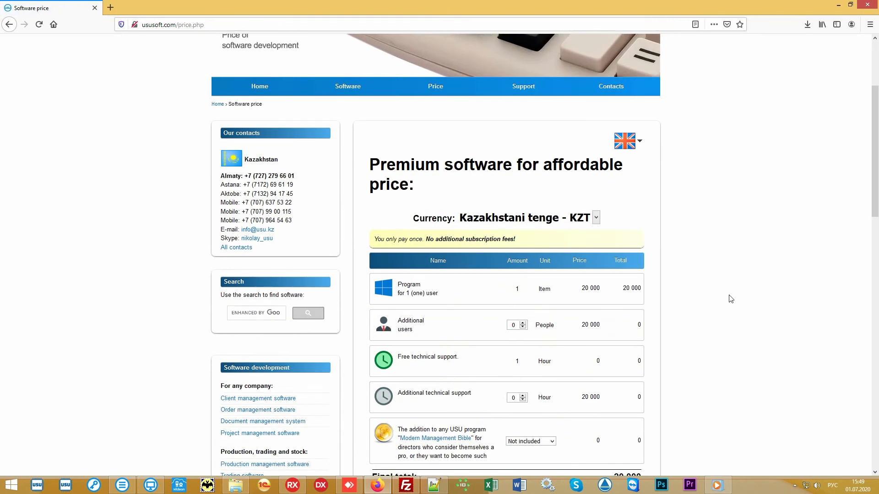
pyautogui.scroll(-1, 728, 299)
# Switch the currency to US dollar - USD so one program for one user totals 60
pyautogui.click(597, 125)
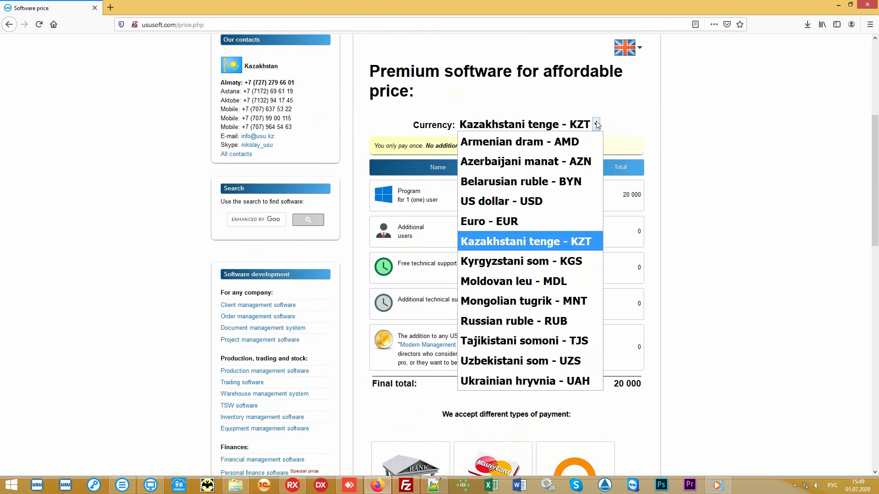
pyautogui.click(538, 206)
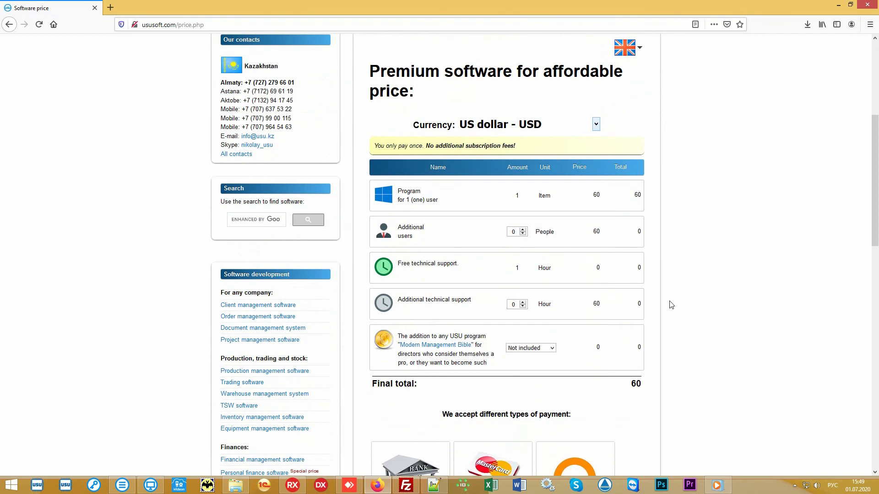
pyautogui.moveTo(626, 389); pyautogui.dragTo(647, 390)
pyautogui.click(614, 390)
pyautogui.scroll(-2, 748, 240)
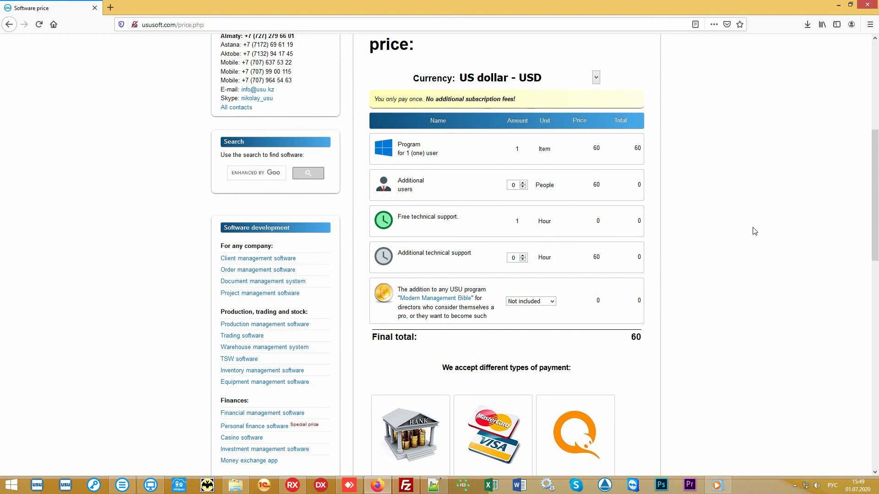
pyautogui.scroll(6, 755, 231)
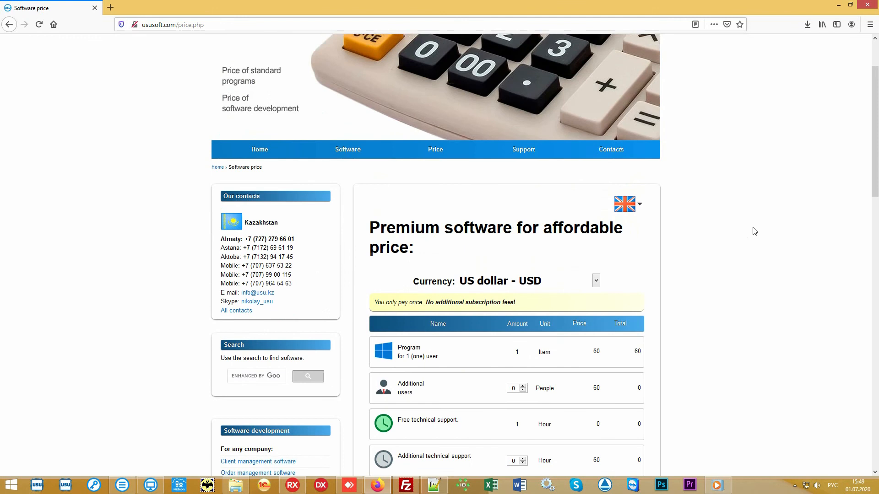
# Open Contacts and scroll through the per-country e-mail, Skype and phone listings, then back to the top
pyautogui.click(619, 228)
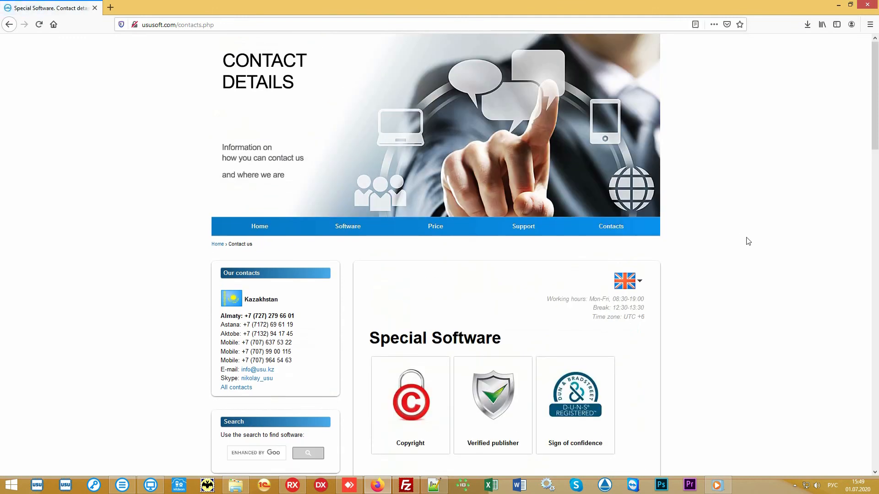
pyautogui.scroll(-7, 748, 242)
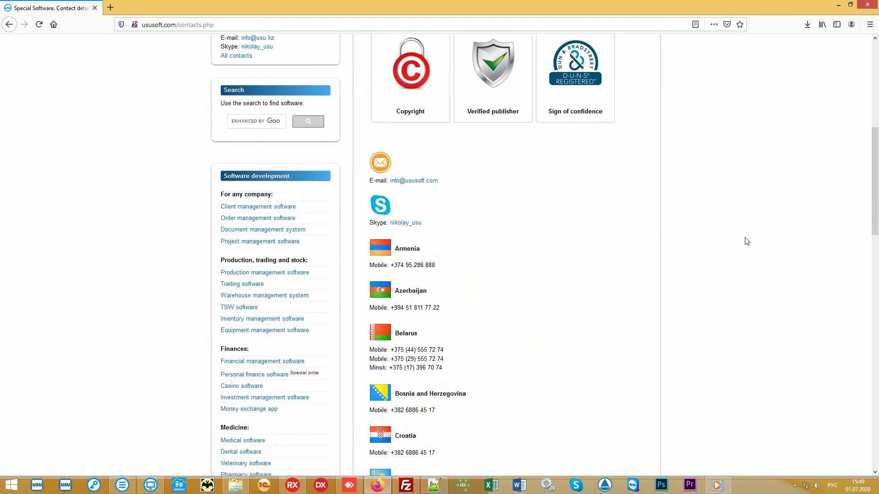
pyautogui.scroll(-6, 748, 241)
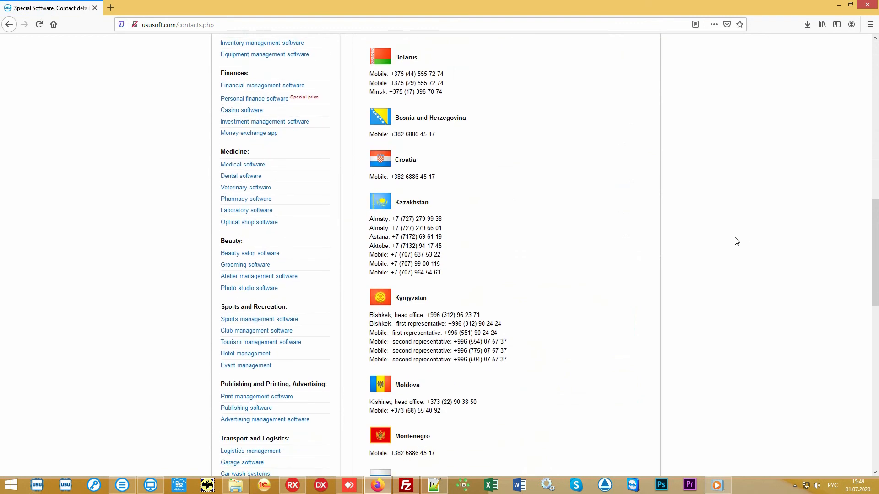
pyautogui.scroll(-6, 732, 240)
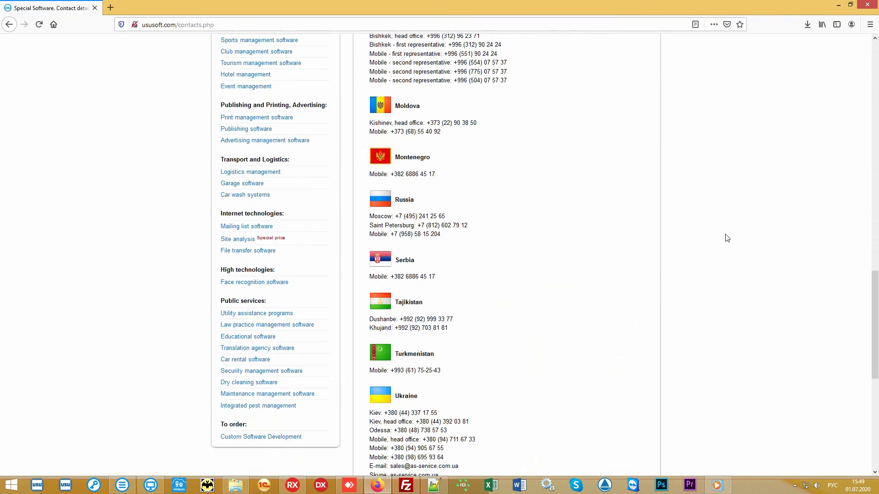
pyautogui.scroll(-3, 727, 238)
pyautogui.scroll(4, 727, 238)
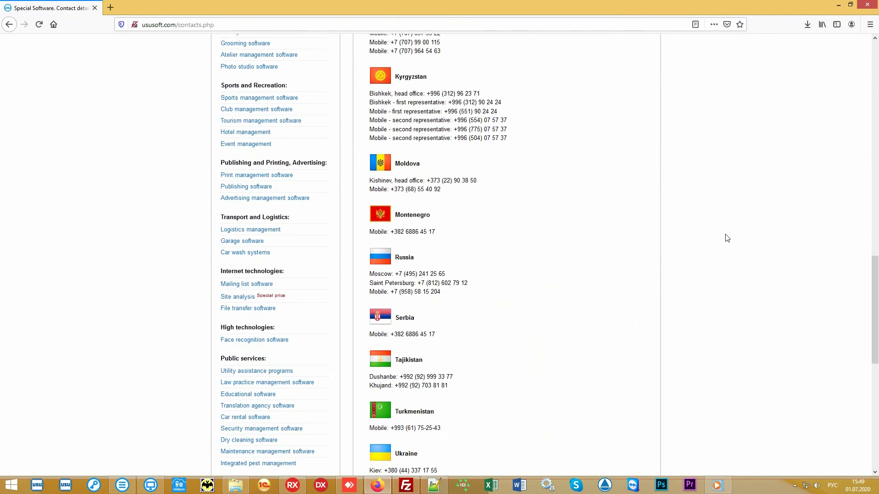
pyautogui.scroll(9, 727, 238)
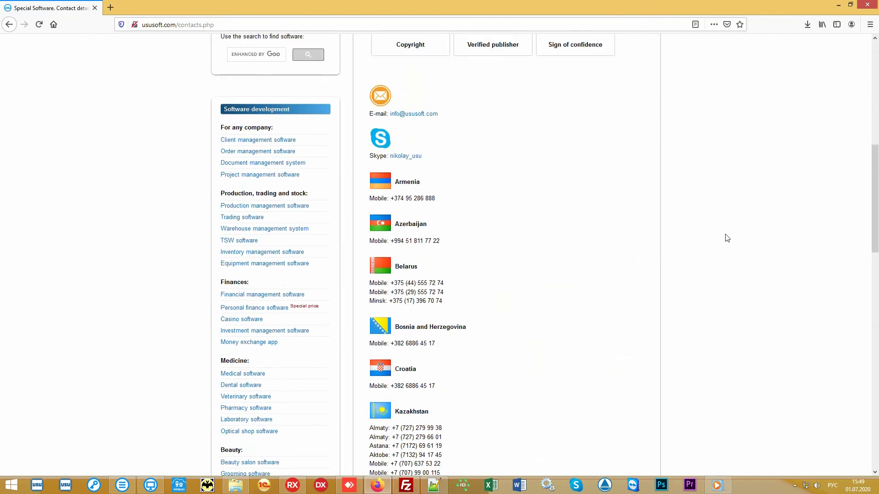
pyautogui.scroll(9, 728, 238)
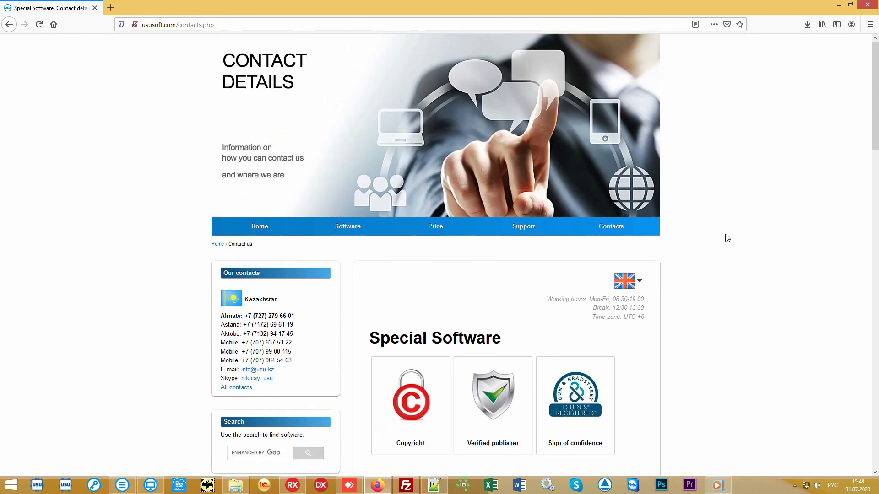